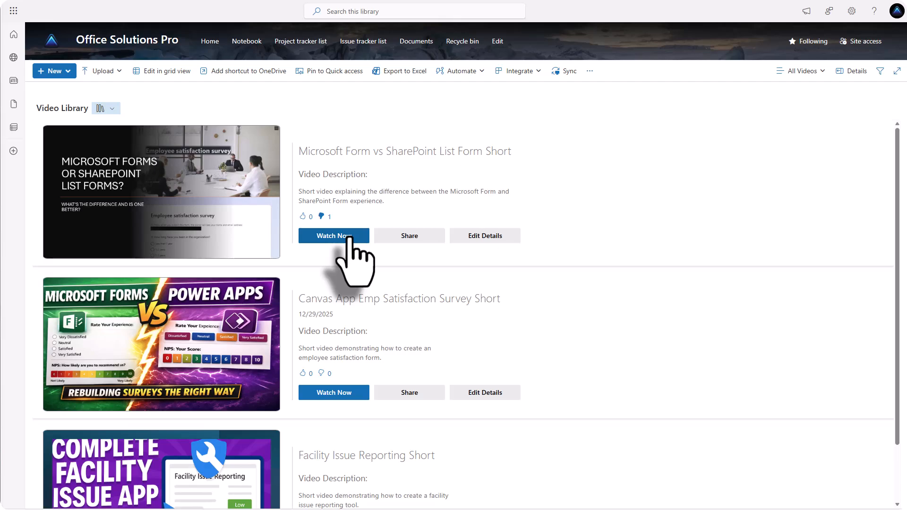
Step: Examine the sharing dialog and the detail form of the "Microsoft Form vs SharePoint List Form Short" video, closing each without changes
left_click(410, 235)
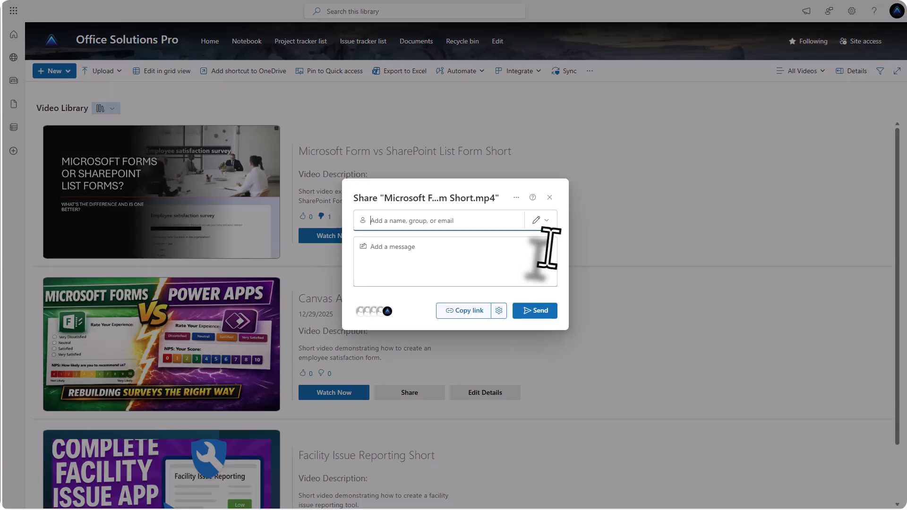
left_click(549, 197)
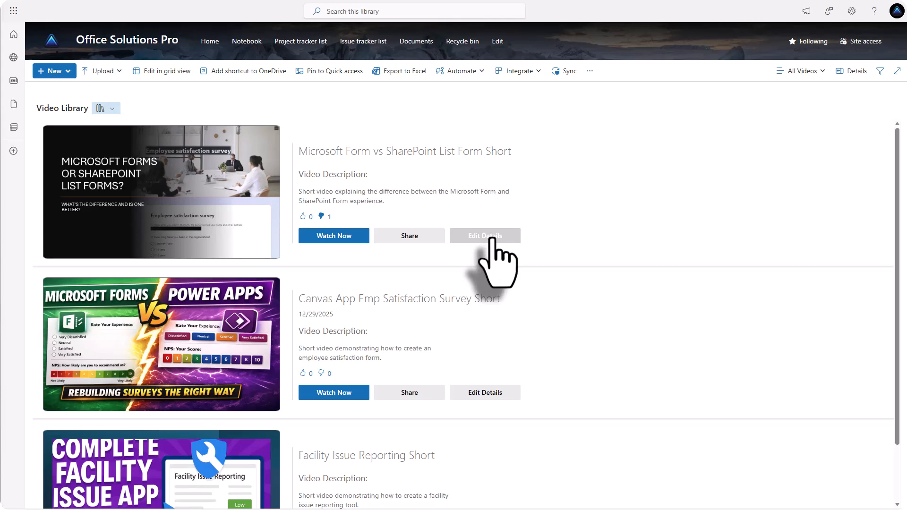
left_click(491, 238)
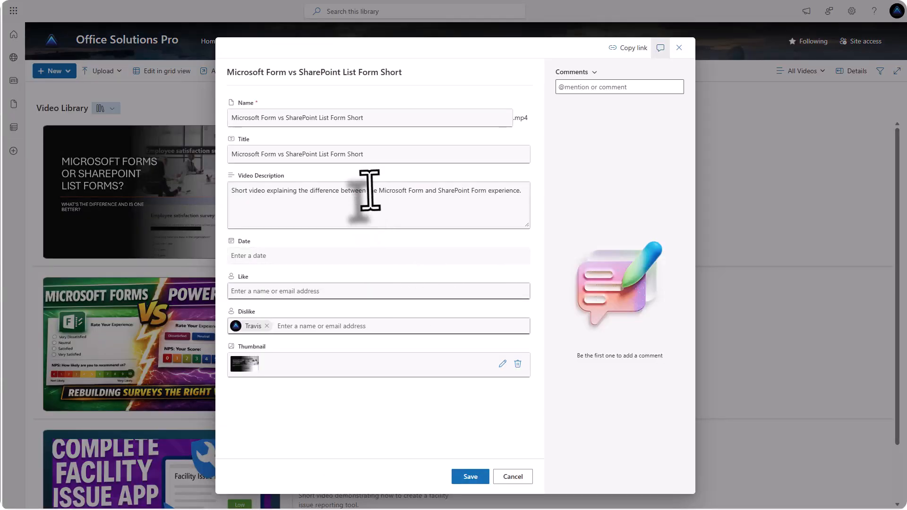
left_click(679, 48)
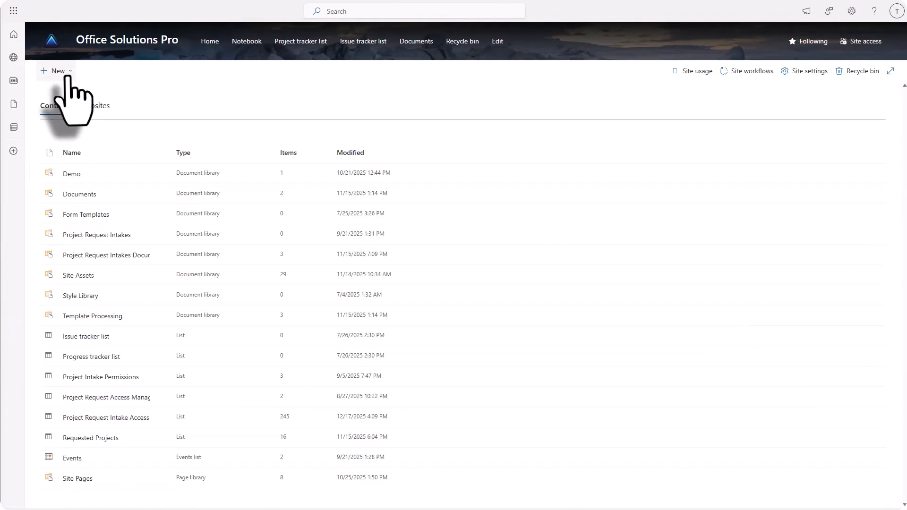
Step: Create a blank document library named "Video Library" from the site contents
left_click(67, 76)
left_click(61, 122)
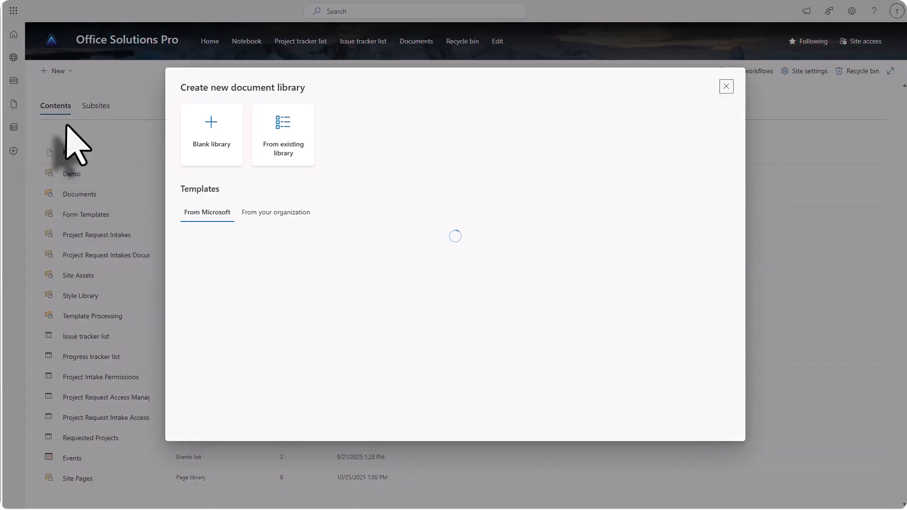
left_click(213, 142)
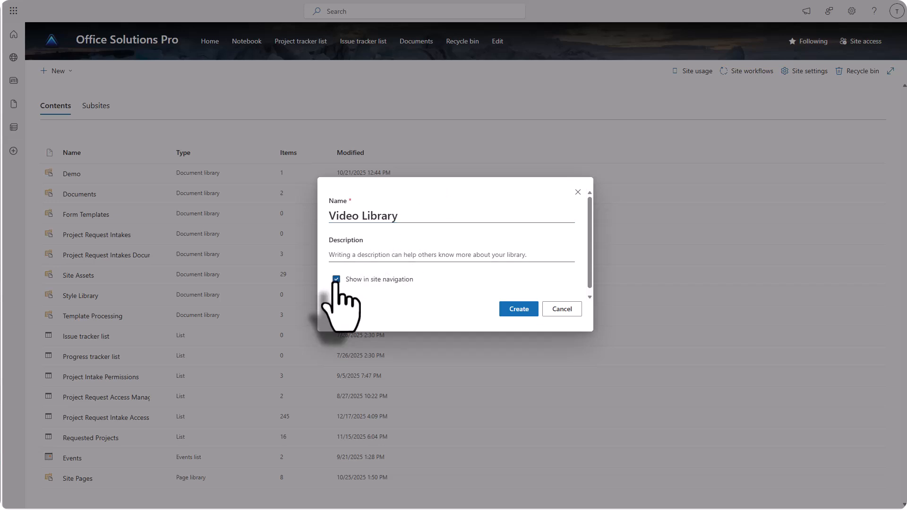
left_click(519, 312)
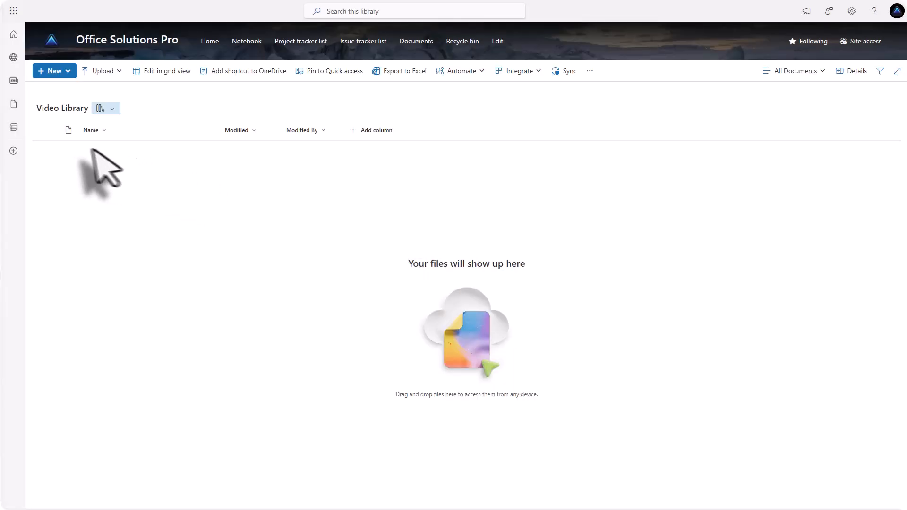
Step: Hide the Modified and Modified By columns in the Video Library
left_click(244, 133)
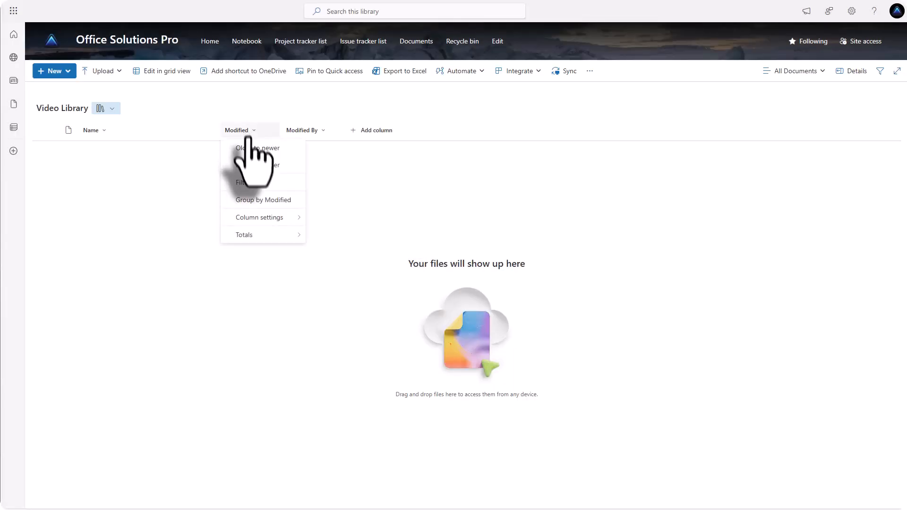
mouse_move(250, 217)
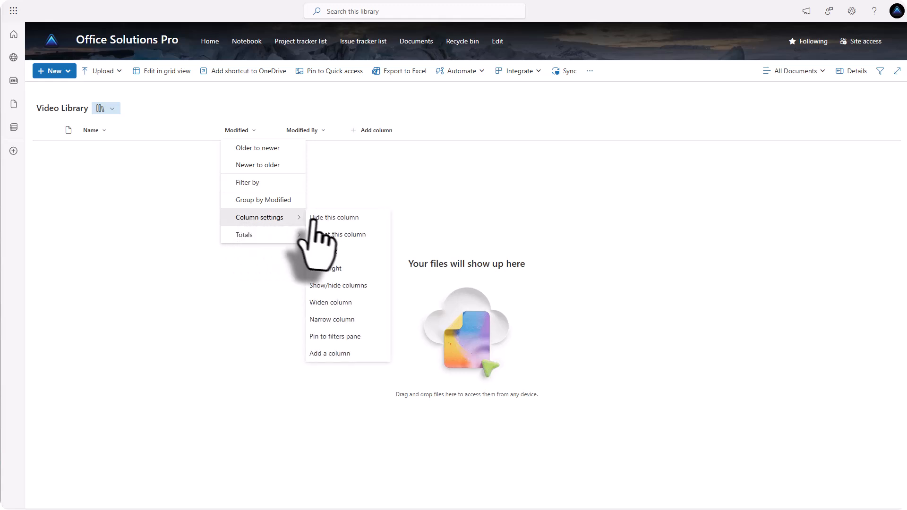
left_click(313, 218)
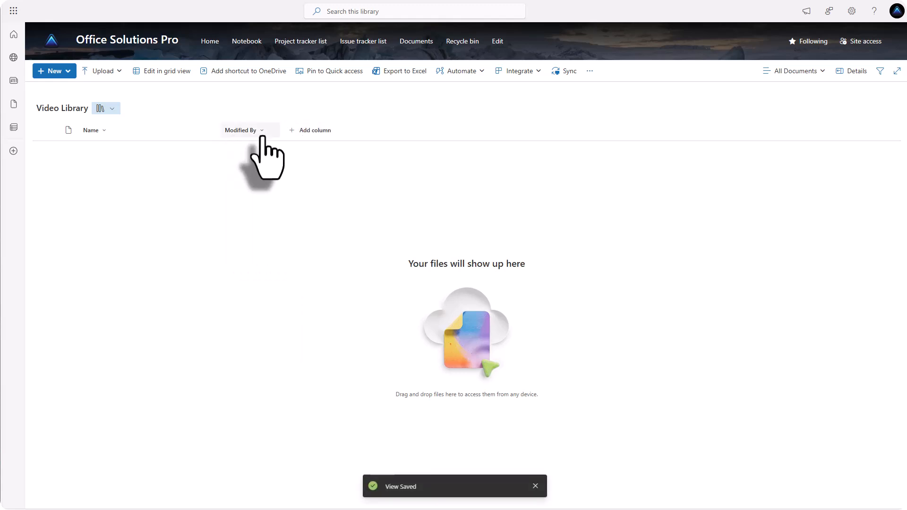
left_click(262, 136)
mouse_move(260, 218)
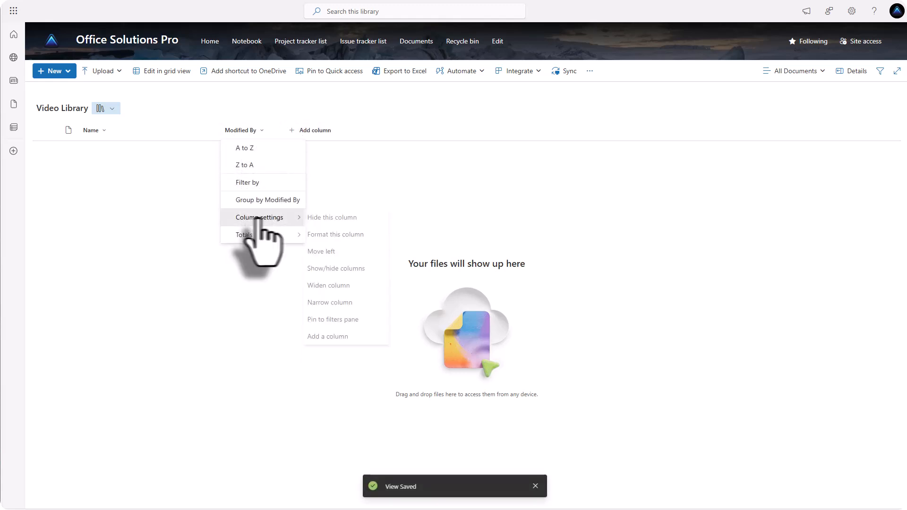
left_click(331, 221)
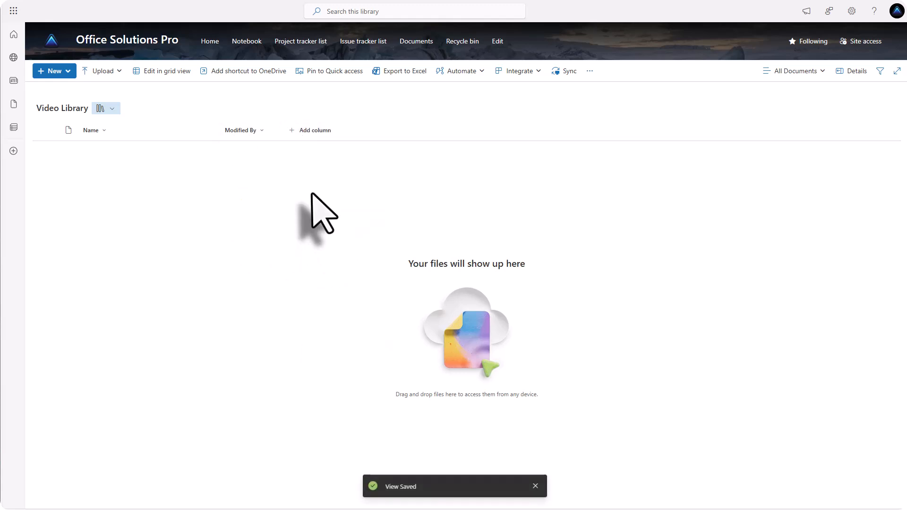
Step: Display the Created By and Title columns in the All Documents view and place Title before Created By
left_click(809, 76)
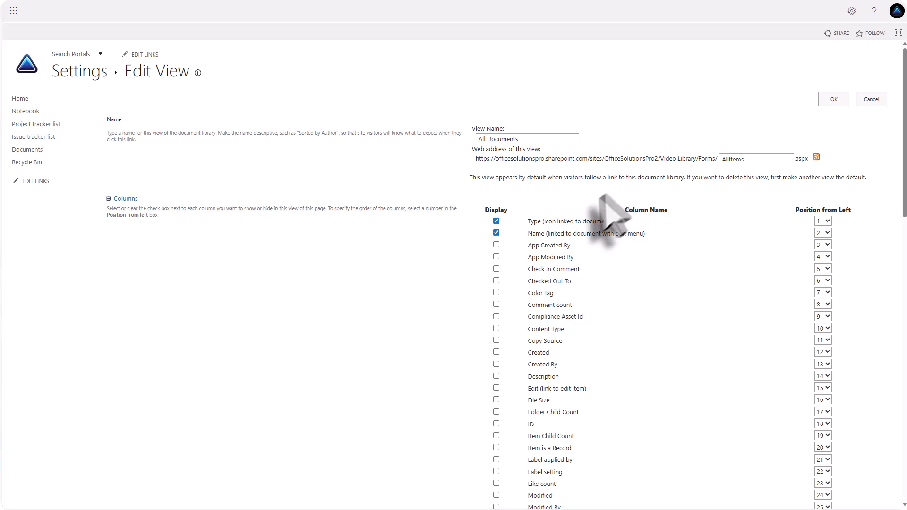
scroll(528, 316, "down", 2)
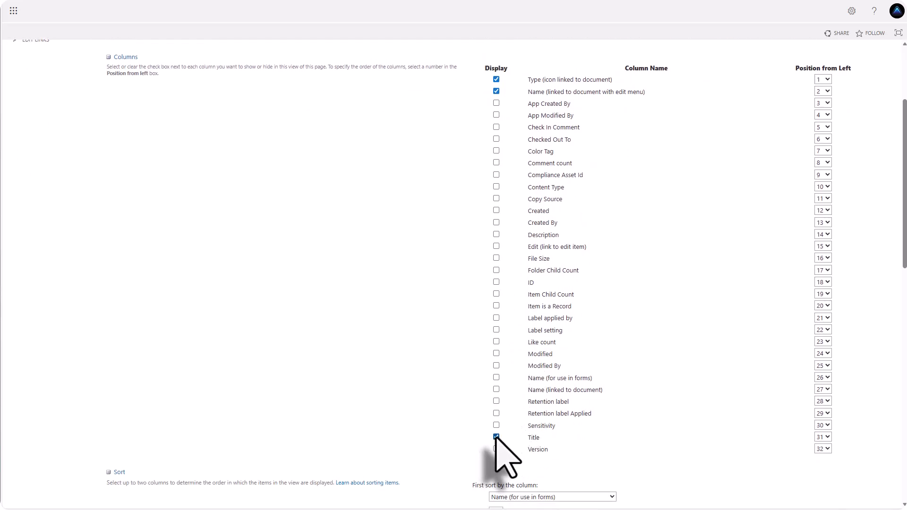
left_click(496, 222)
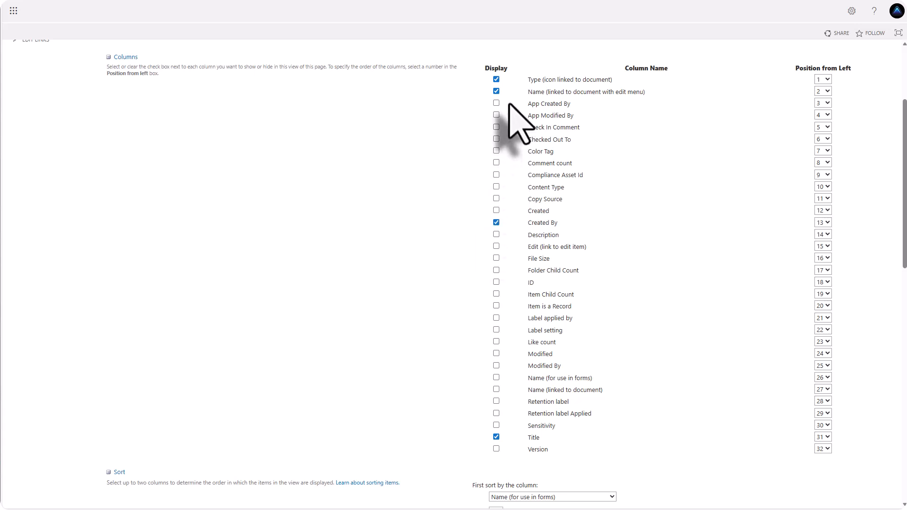
left_click(496, 222)
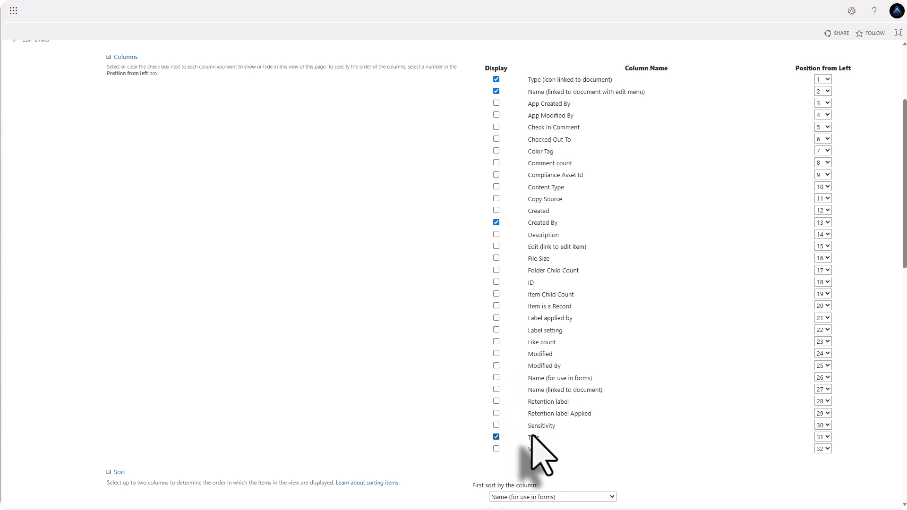
scroll(673, 277, "up", 3)
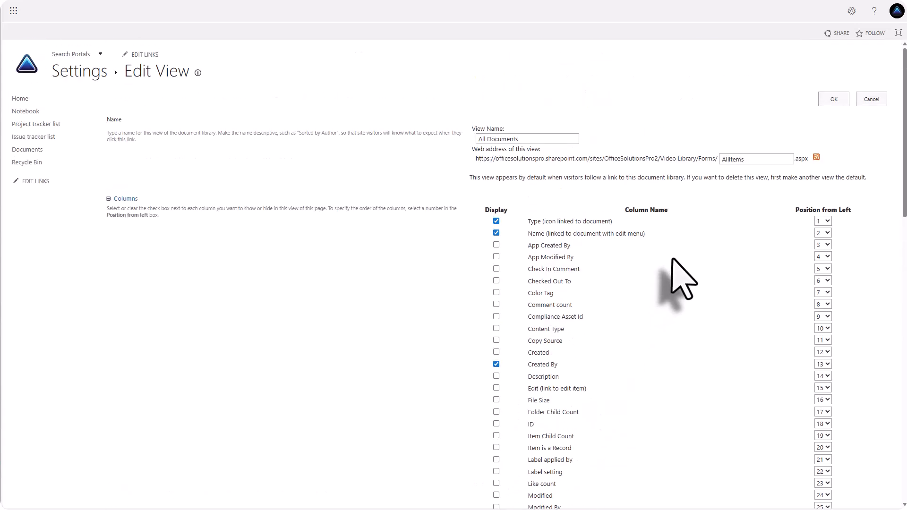
left_click(831, 99)
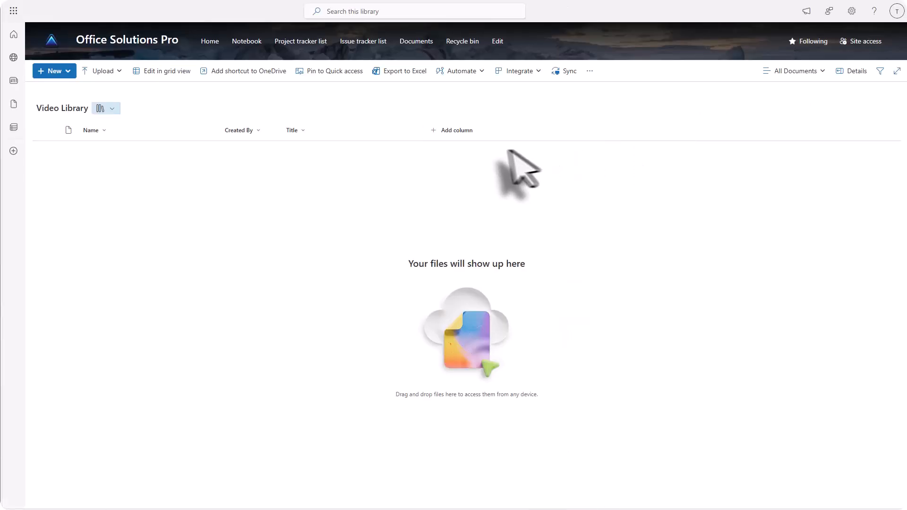
left_click_drag(301, 132, 227, 137)
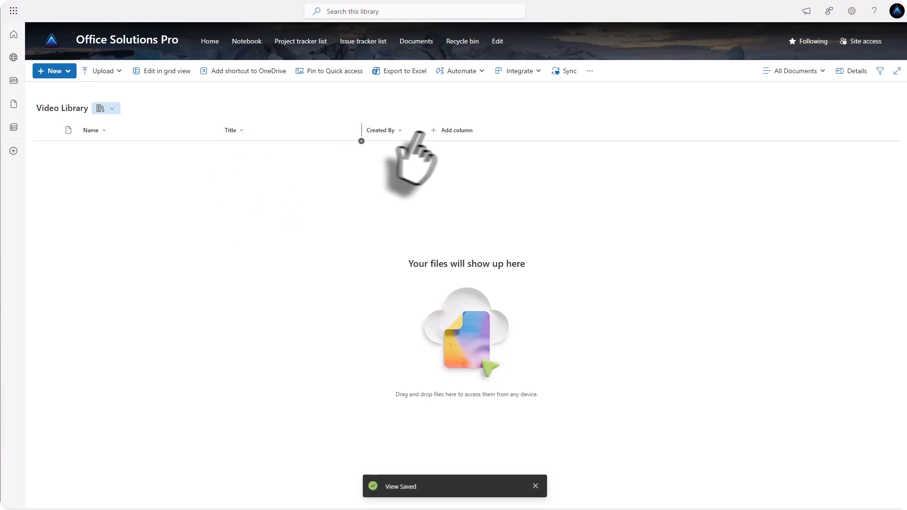
Step: Add a multiple-lines-of-text column named "Video Description" to the library
left_click(448, 133)
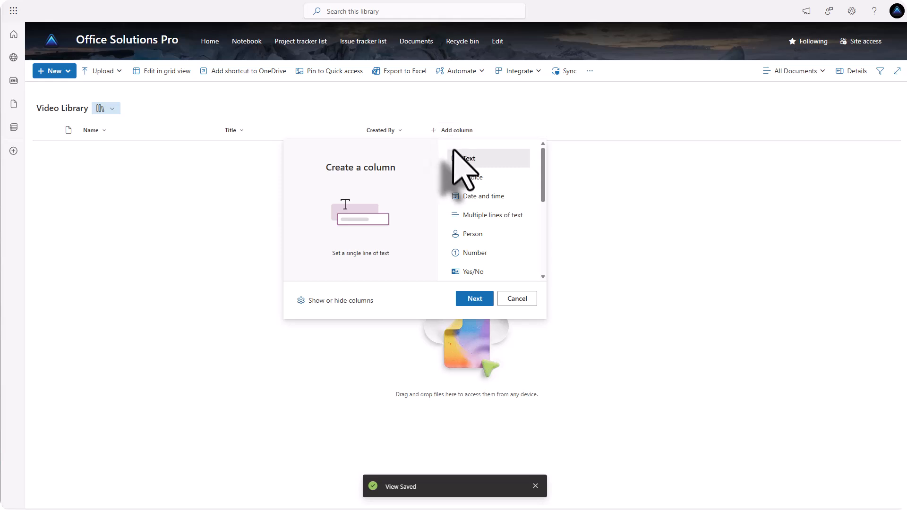
left_click(474, 216)
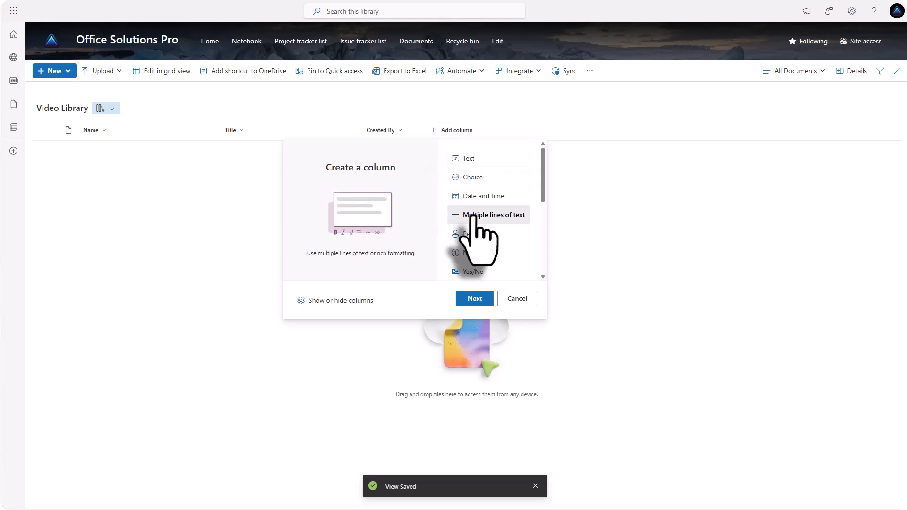
left_click(473, 298)
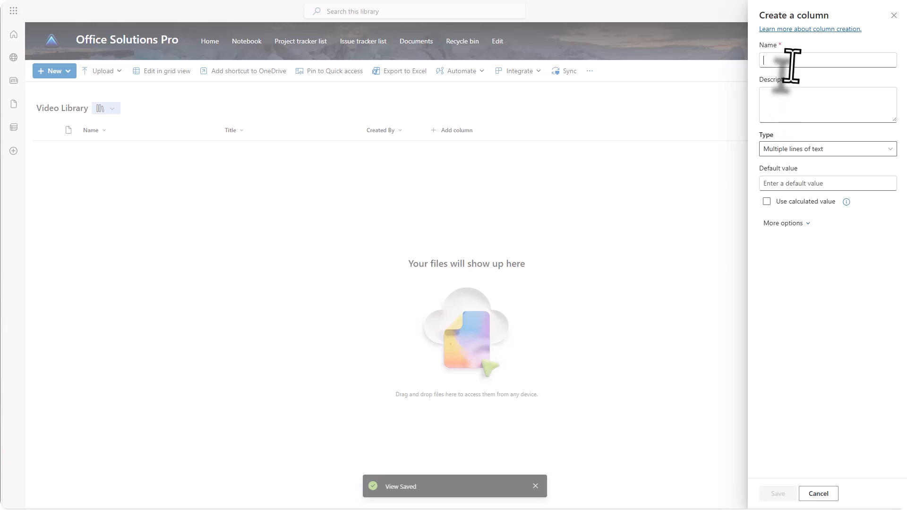
left_click(789, 61)
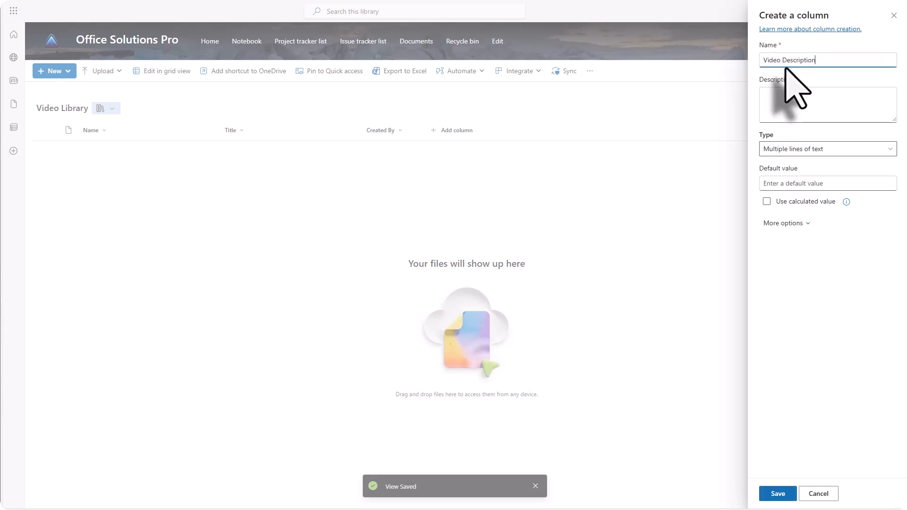
left_click(777, 495)
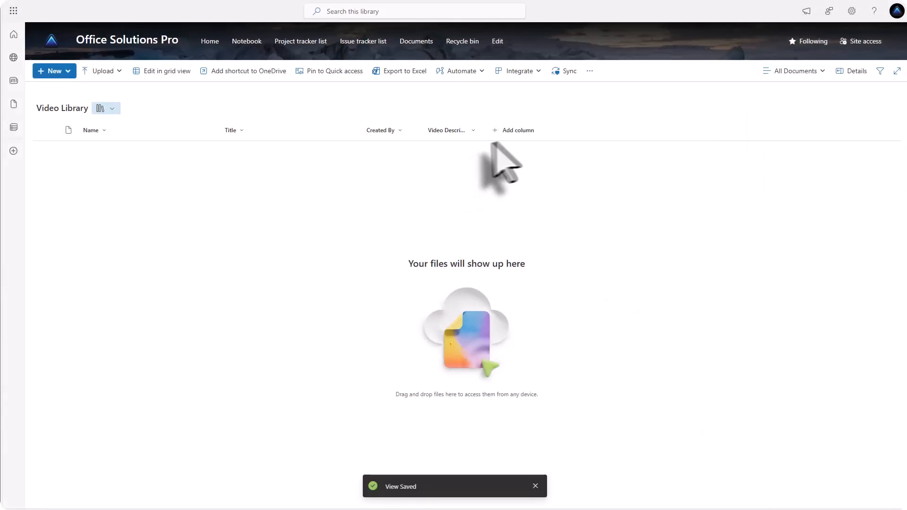
Step: Add a date and time column named "Date" with friendly format enabled
left_click(518, 135)
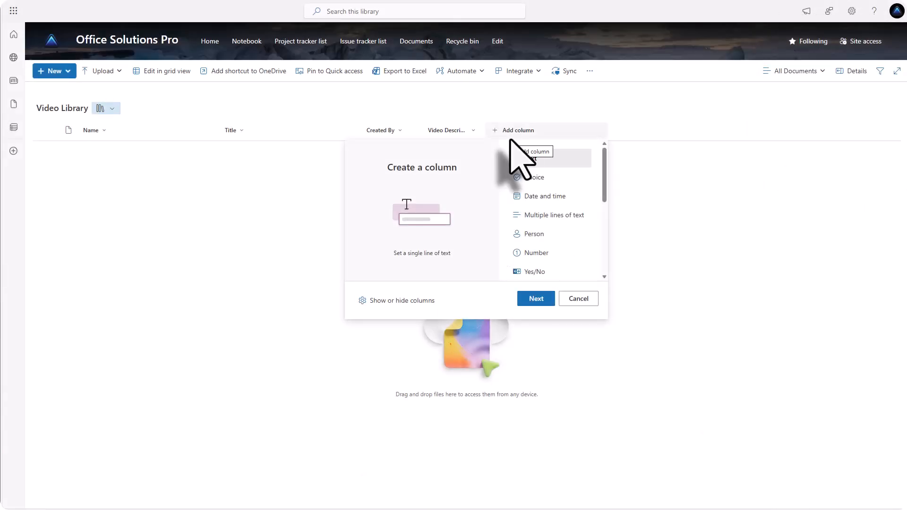
left_click(524, 196)
left_click(535, 300)
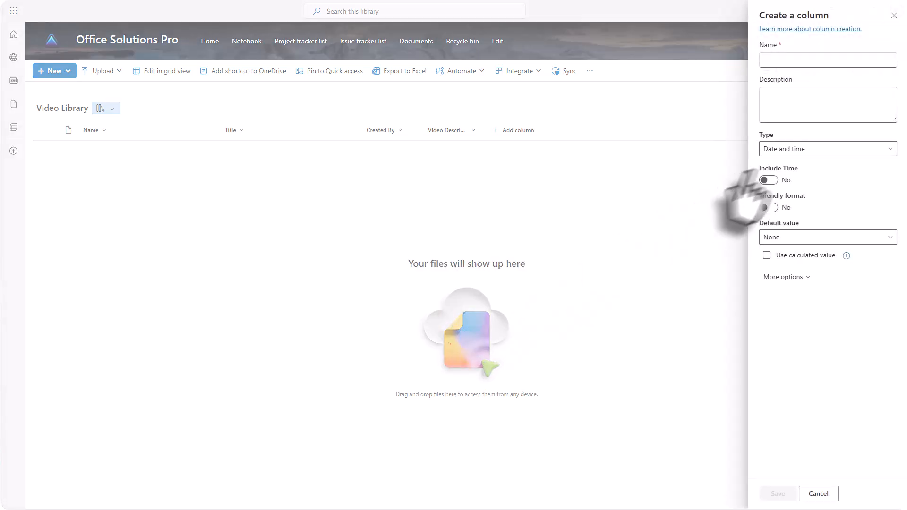
left_click(773, 209)
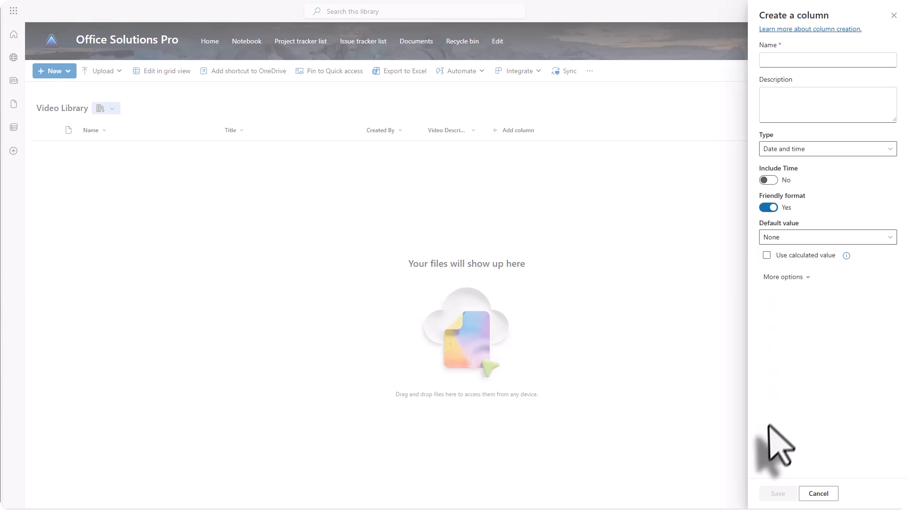
left_click(775, 58)
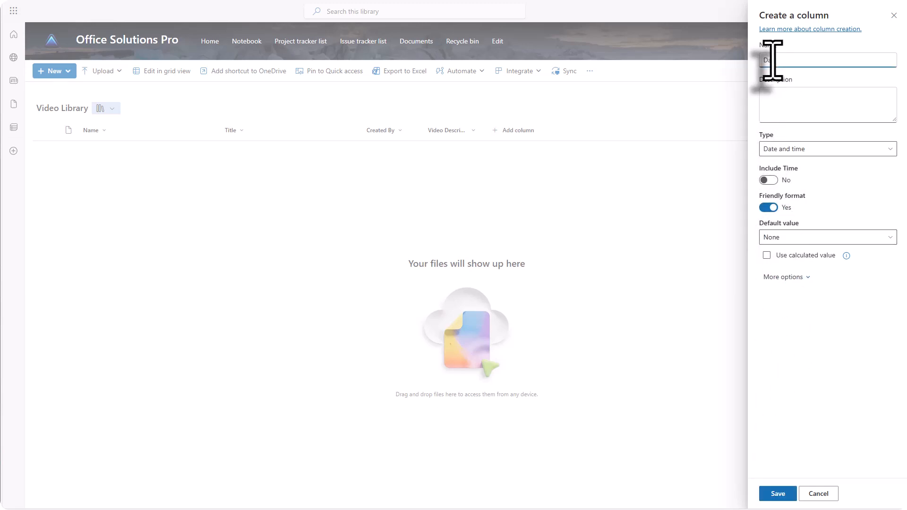
type("Date")
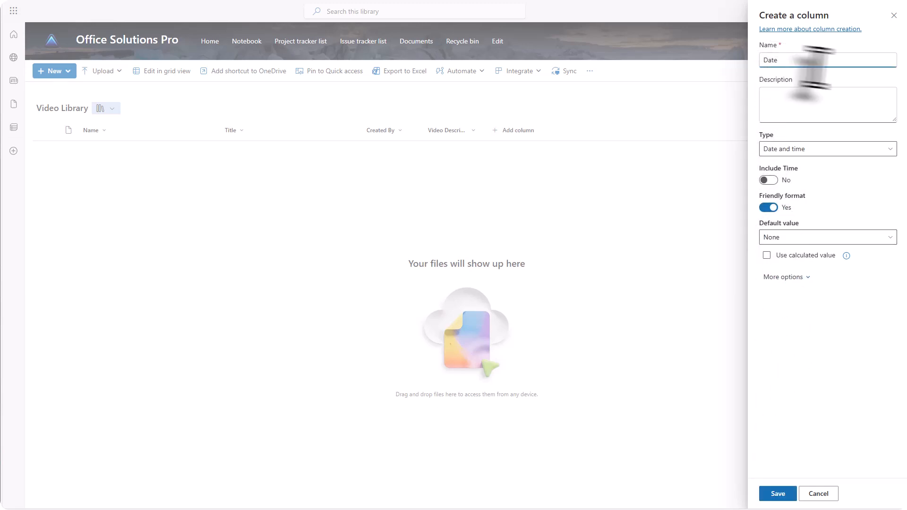
left_click(780, 495)
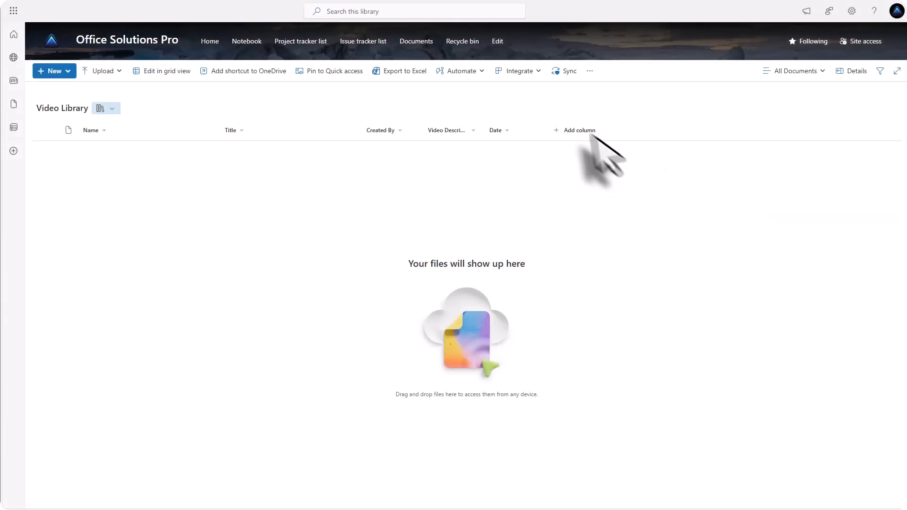
Step: Add a person column named "Like" that shows profile photos and allows multiple selections
left_click(575, 132)
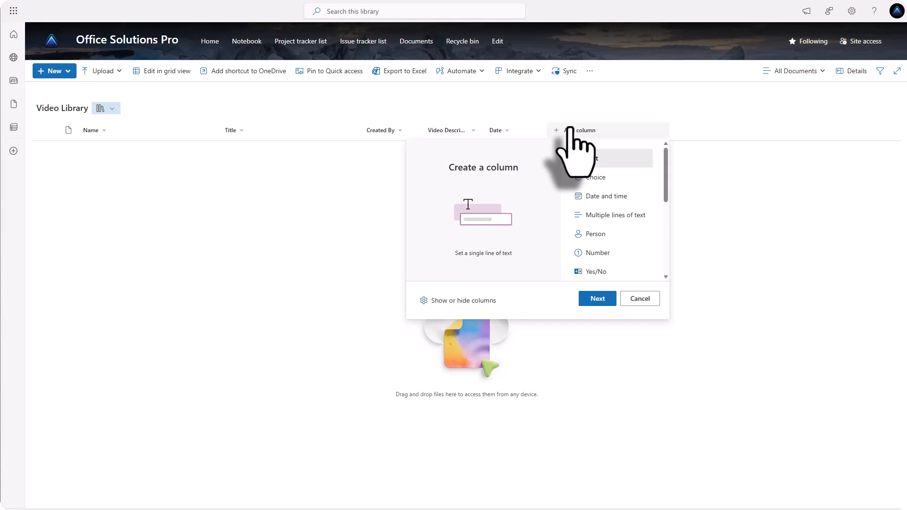
left_click(595, 236)
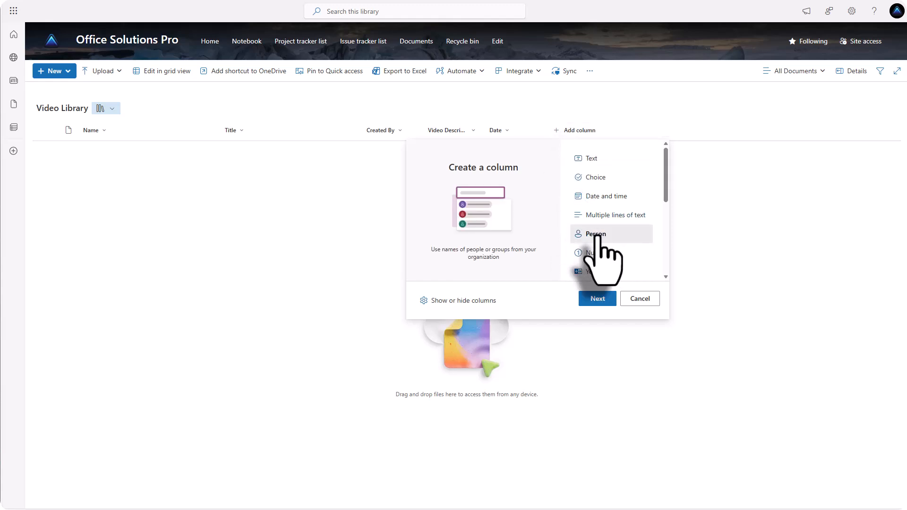
left_click(598, 299)
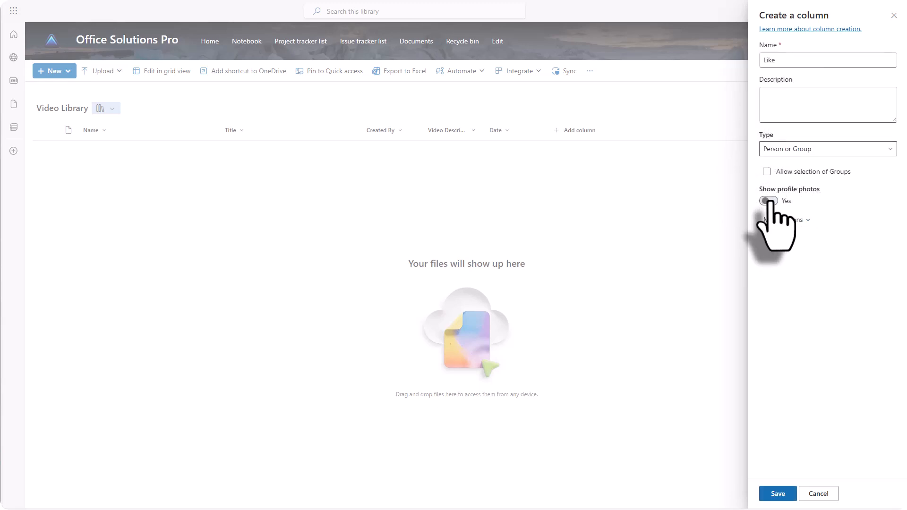
left_click(770, 220)
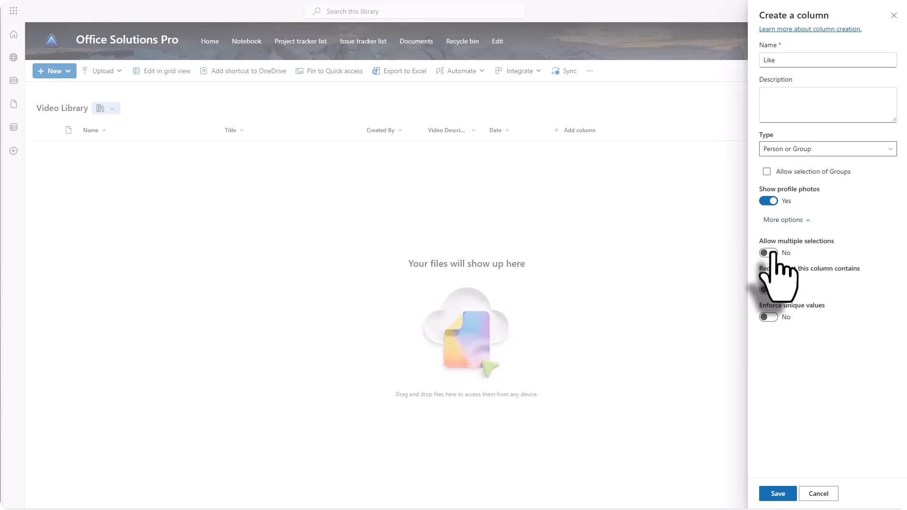
left_click(769, 252)
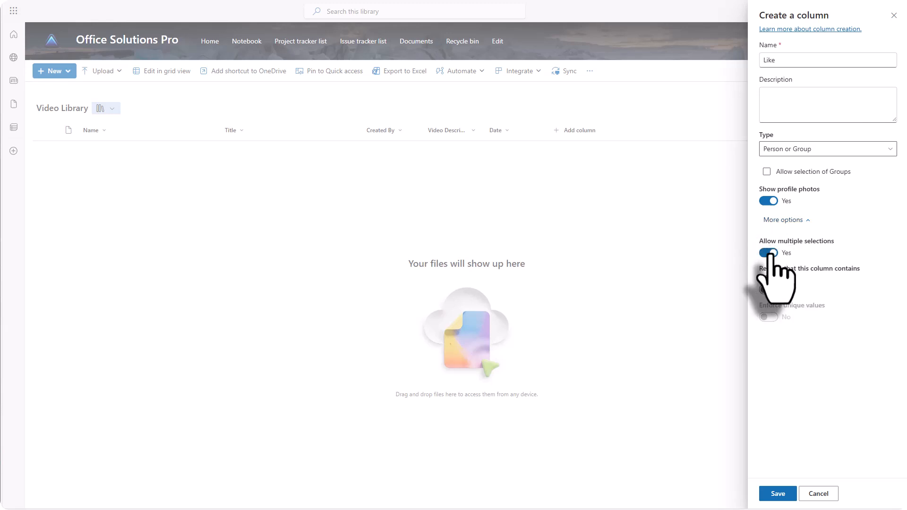
left_click(778, 494)
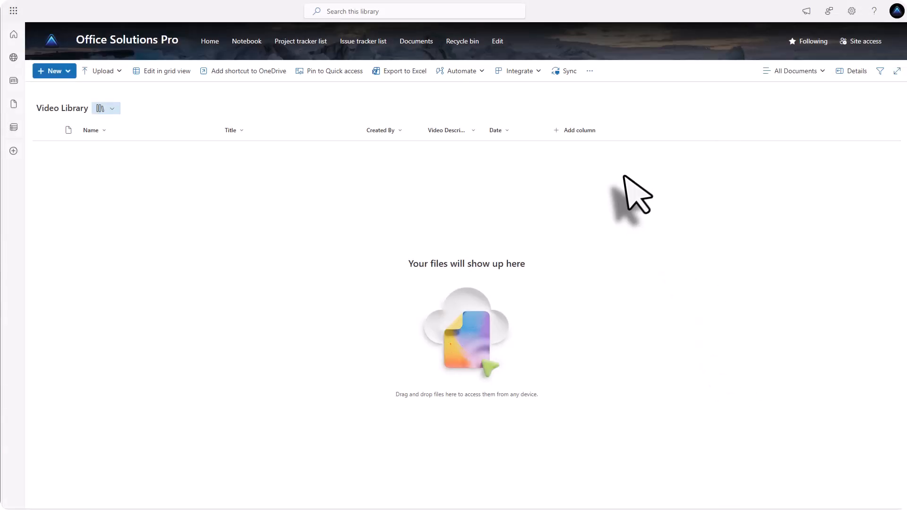
Step: Add a person column named "Dislike" that shows profile photos and allows multiple selections
left_click(637, 137)
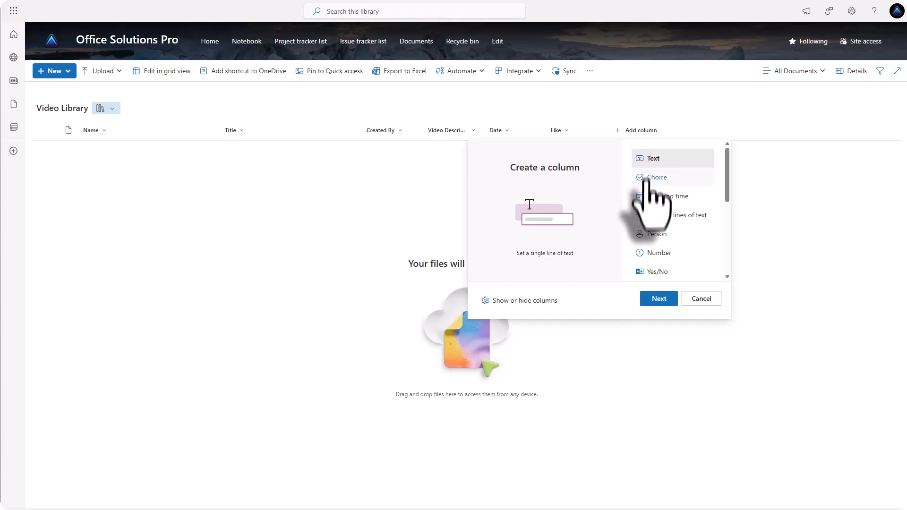
left_click(652, 234)
left_click(658, 298)
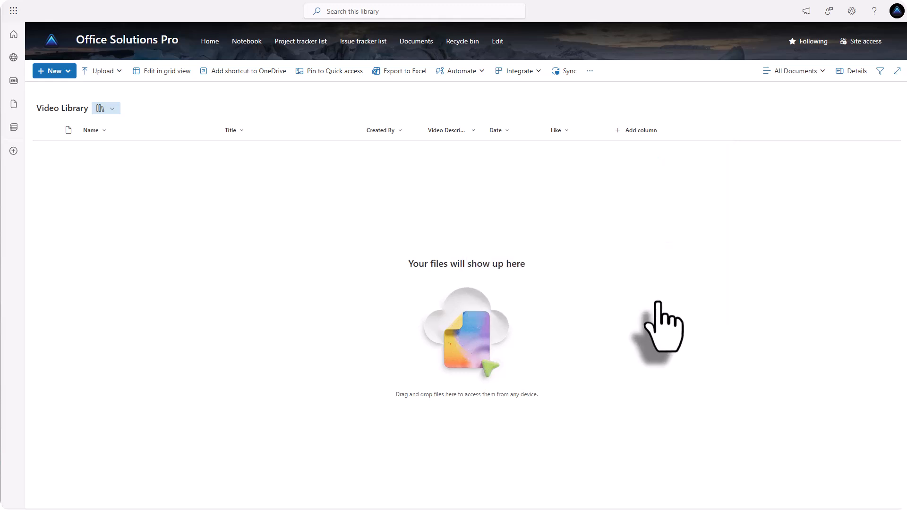
left_click(777, 61)
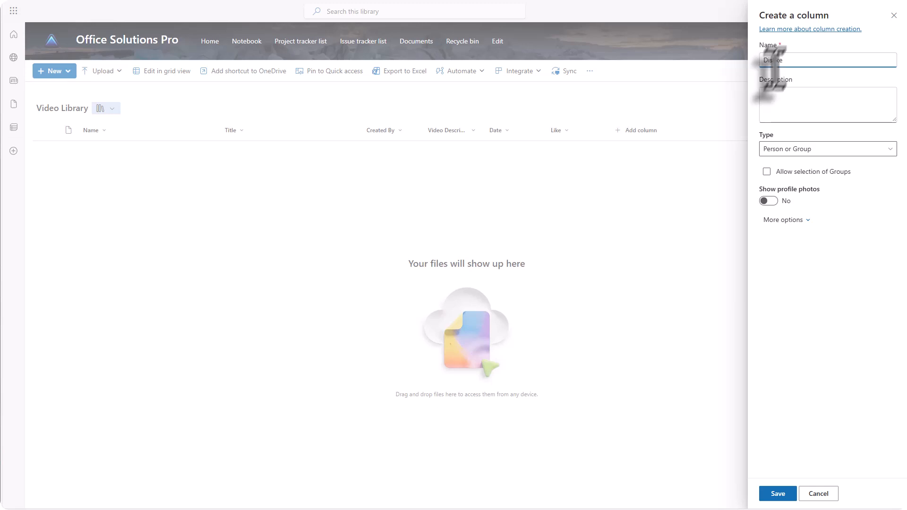
left_click(768, 201)
left_click(773, 220)
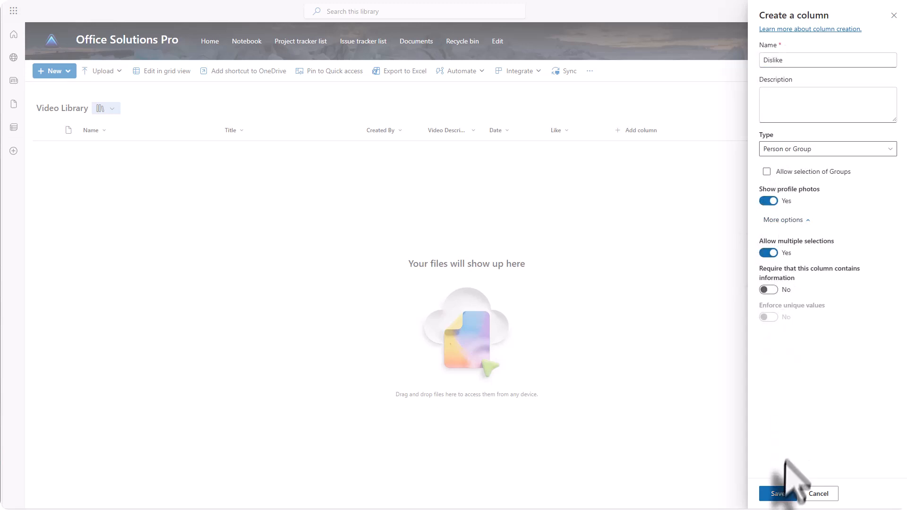
left_click(778, 495)
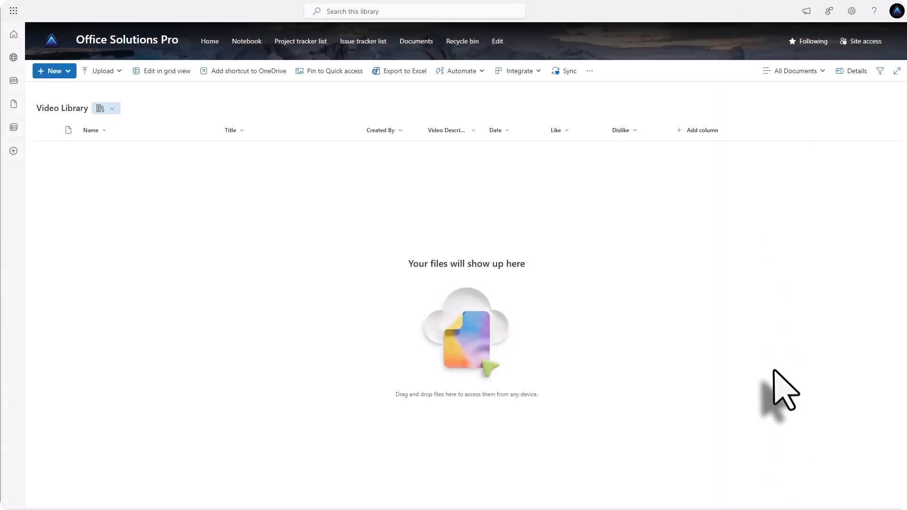
Step: Add an image column named "Thumbnail" to the Video Library
left_click(703, 132)
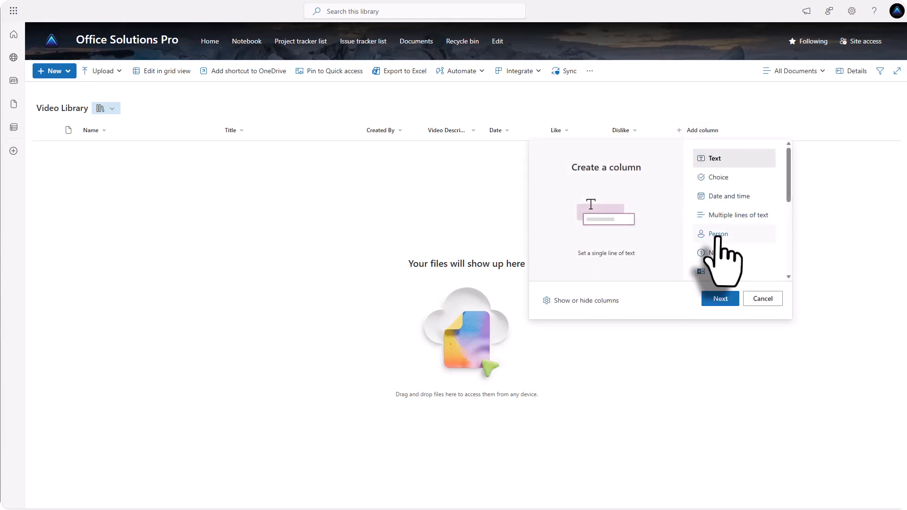
scroll(717, 237, "down", 3)
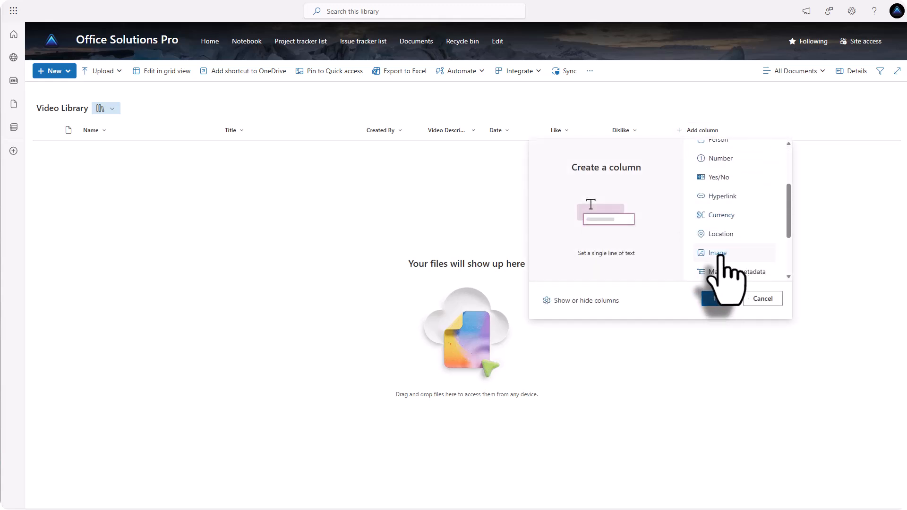
left_click(721, 255)
left_click(720, 299)
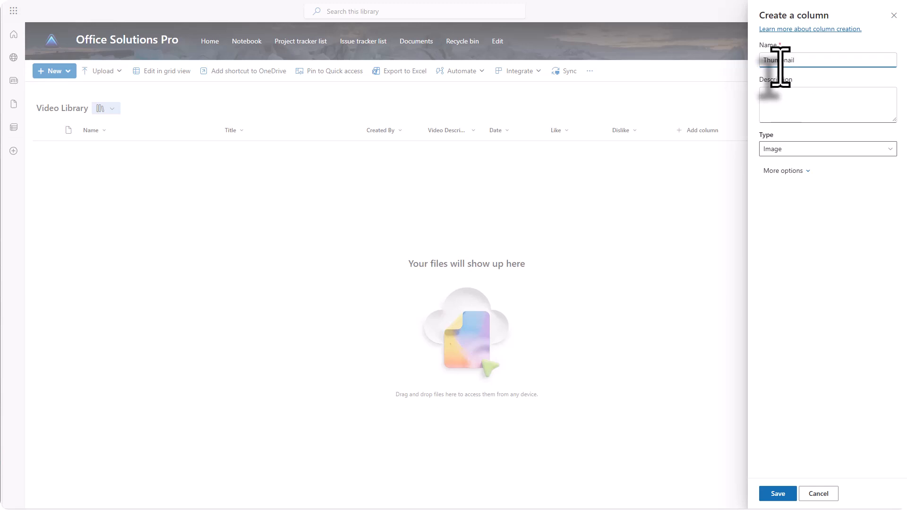
left_click(777, 493)
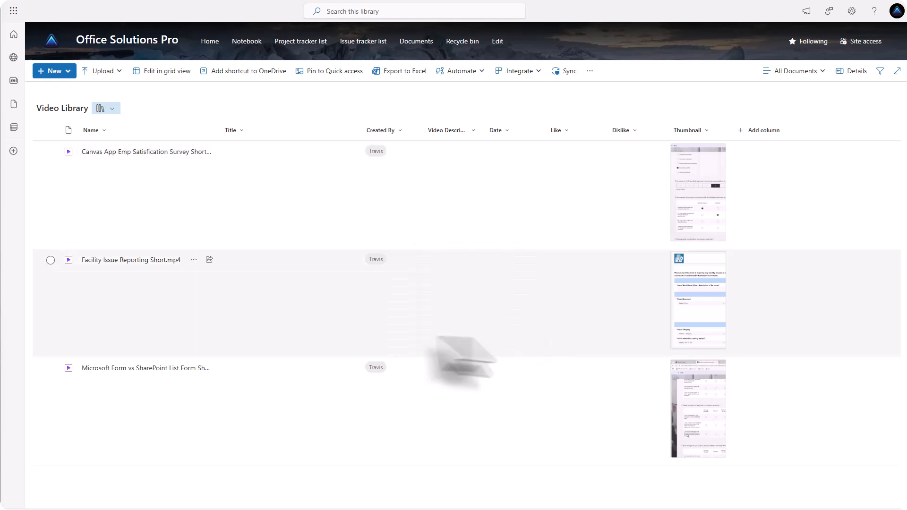
Step: Open the library for grid editing and correct the misspelled word in the first video's file name to "Satisfaction"
left_click(50, 152)
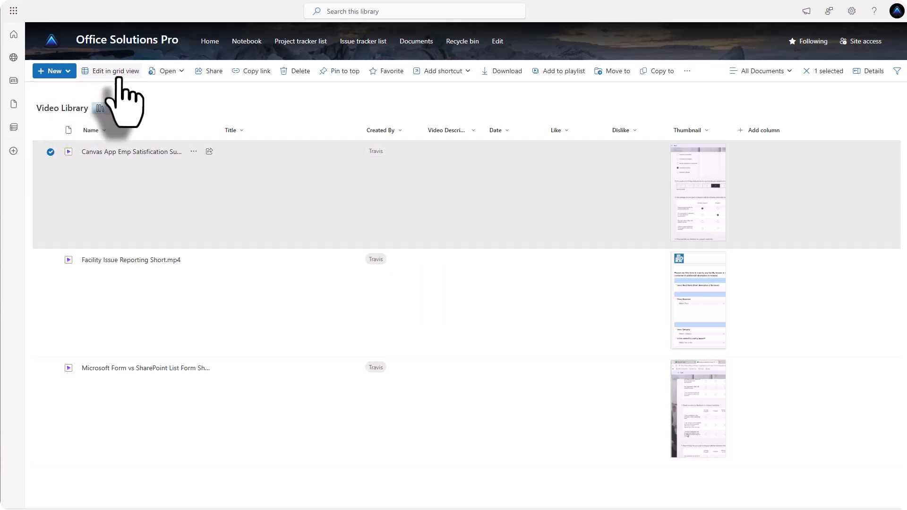
left_click(115, 72)
left_click(239, 177)
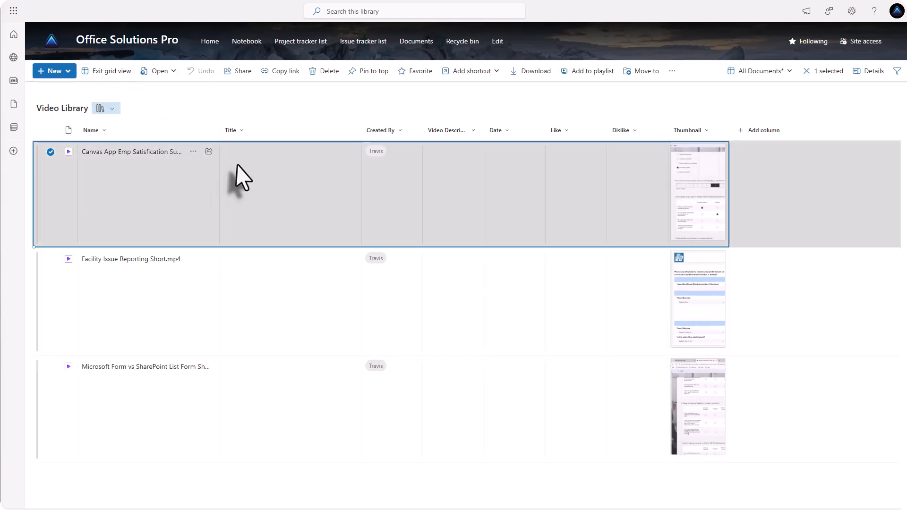
left_click(170, 161)
left_click(170, 161)
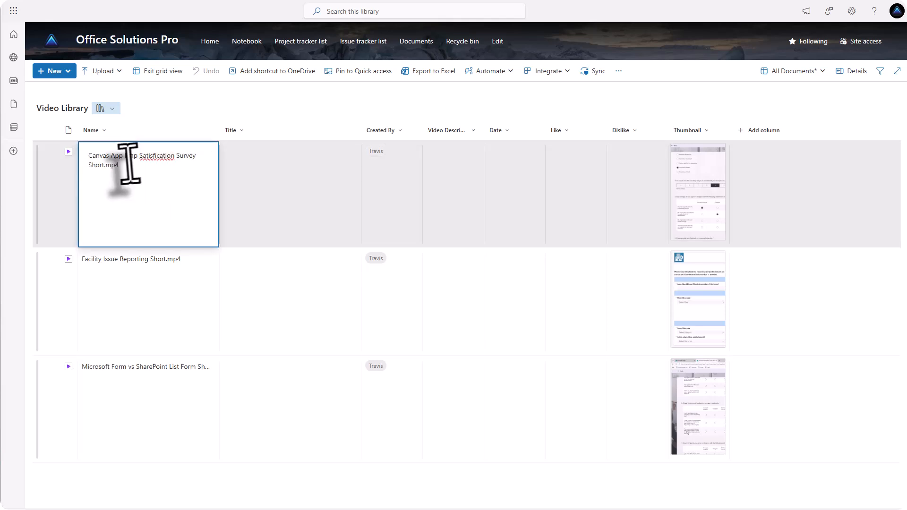
left_click(99, 164)
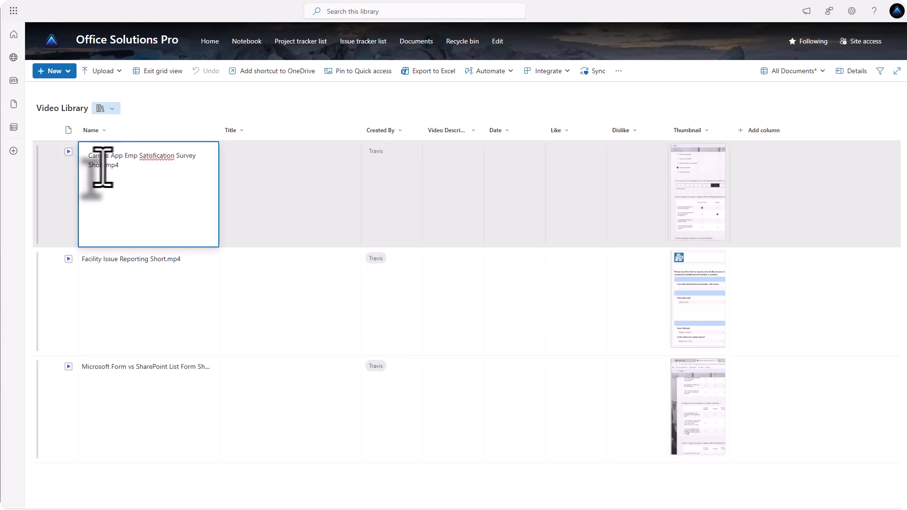
right_click(160, 158)
left_click(163, 196)
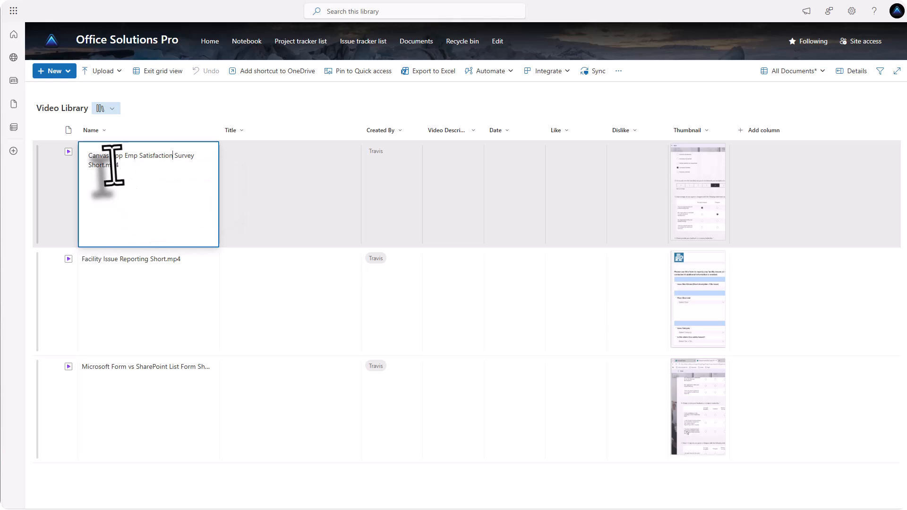
Step: Copy the first video's name without its file extension into its Title field as "Canvas App Emp Satisfaction Survey Short"
left_click_drag(105, 166, 70, 151)
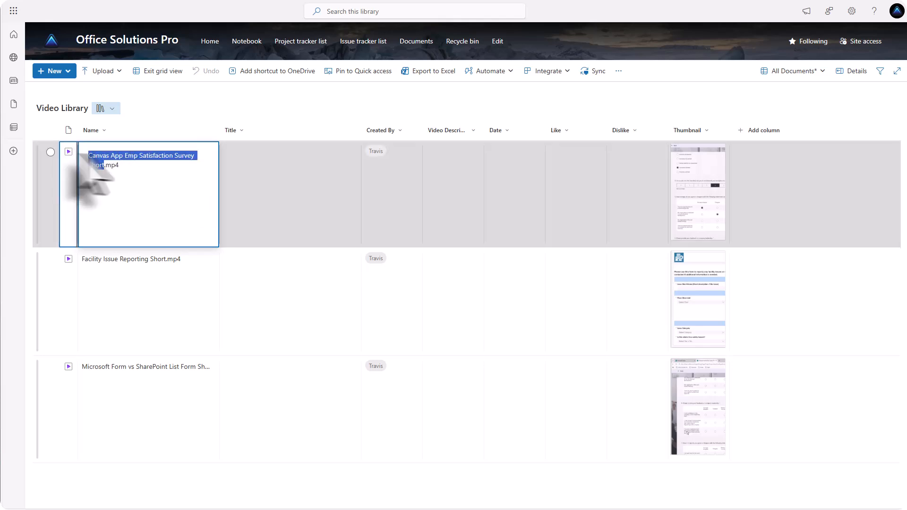
key("ctrl+c")
left_click(273, 186)
left_click(274, 191)
key("ctrl+v")
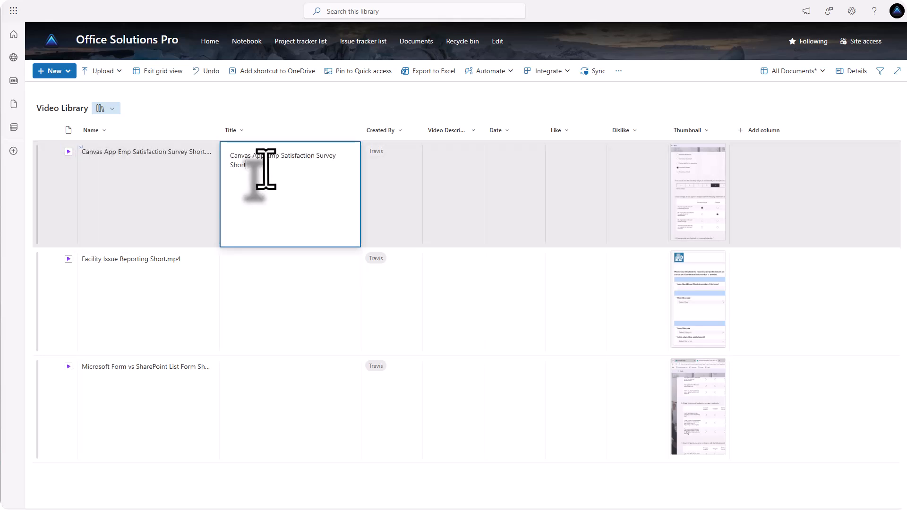
Step: Set the first video's description to "Short video demonstrating how to create an employee satisfaction form."
left_click(429, 186)
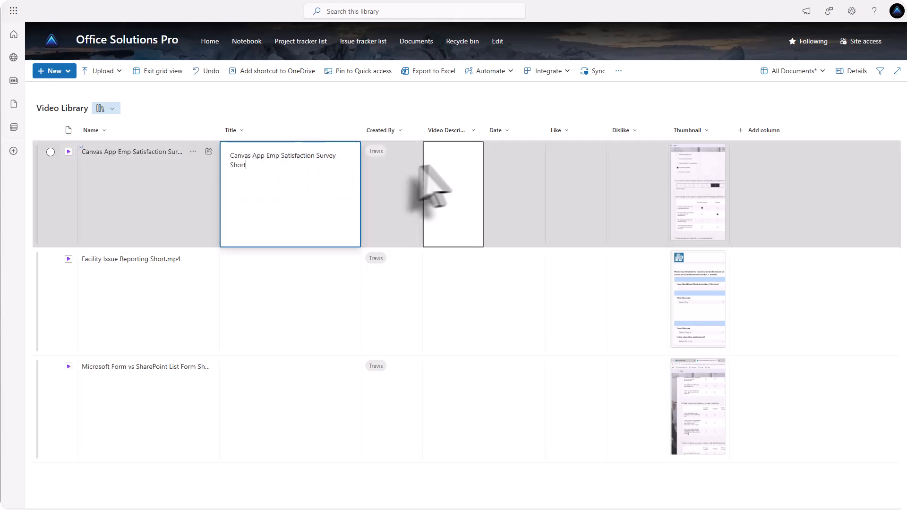
left_click(457, 171)
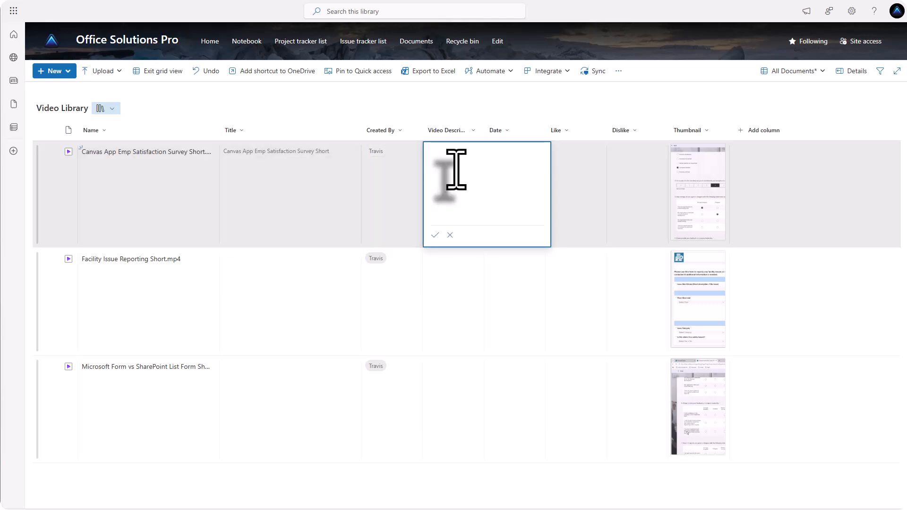
key("ctrl+v")
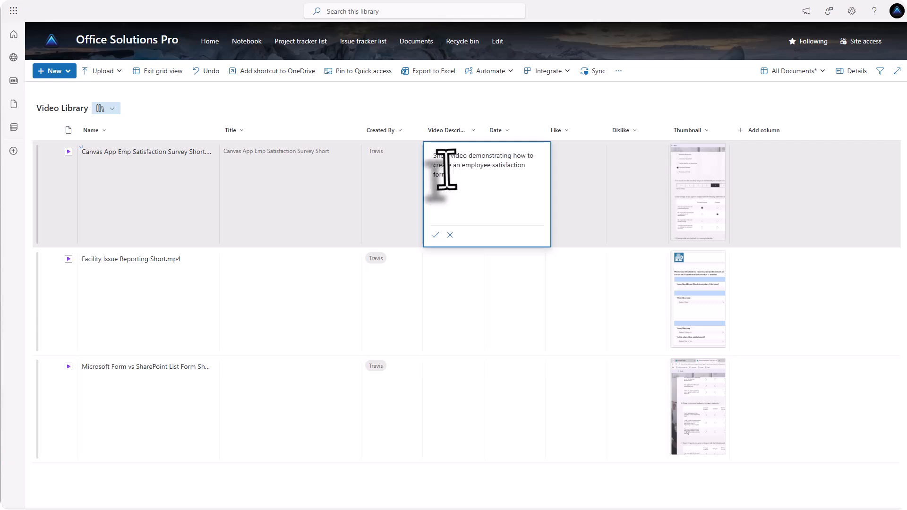
left_click(435, 235)
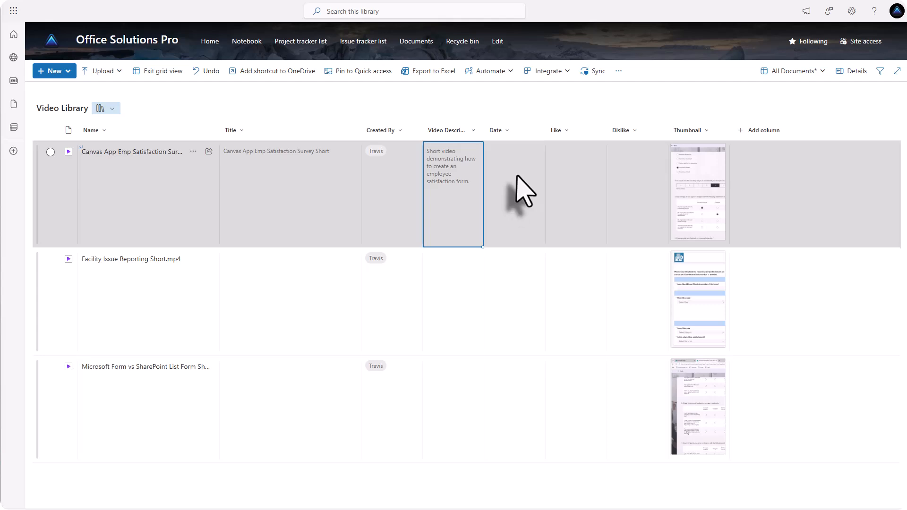
Step: Set the first video's Date to today
left_click(517, 175)
double_click(517, 176)
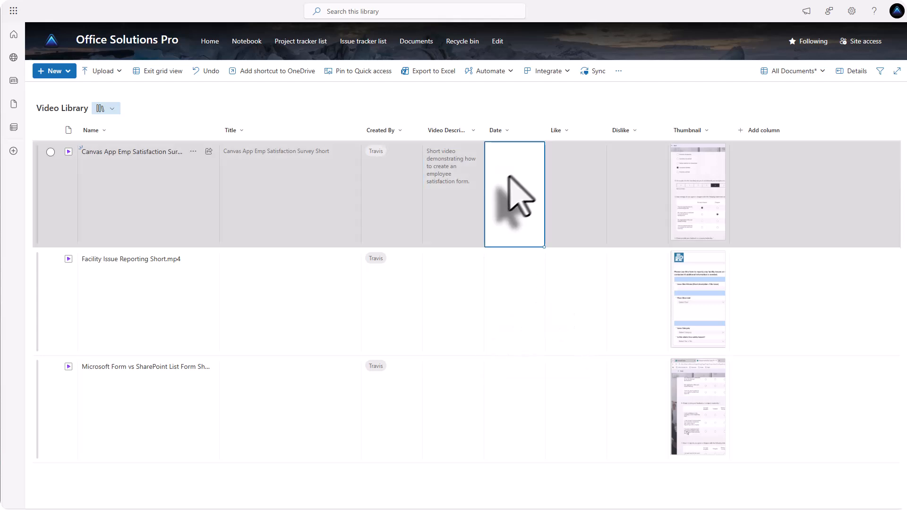
left_click(514, 344)
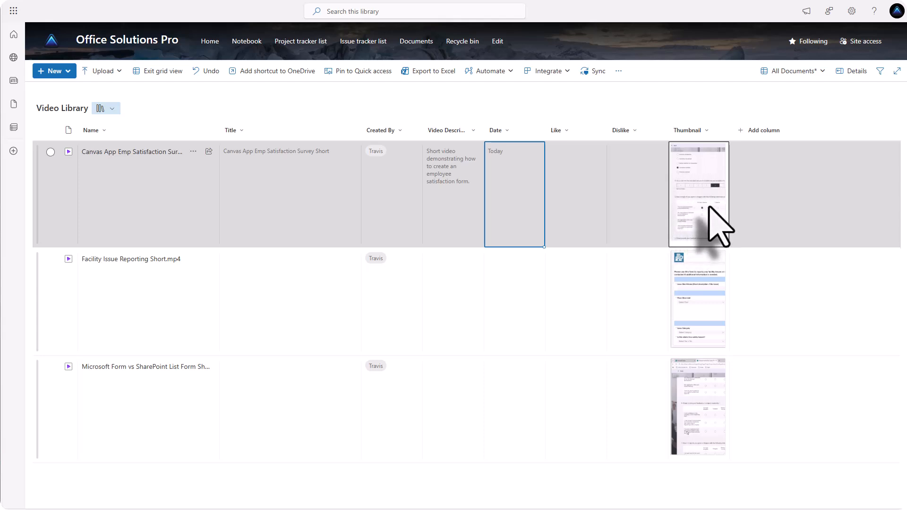
Step: Upload the Microsoft Forms vs Power Apps image as the thumbnail of the Canvas App survey video
left_click(707, 208)
left_click(702, 213)
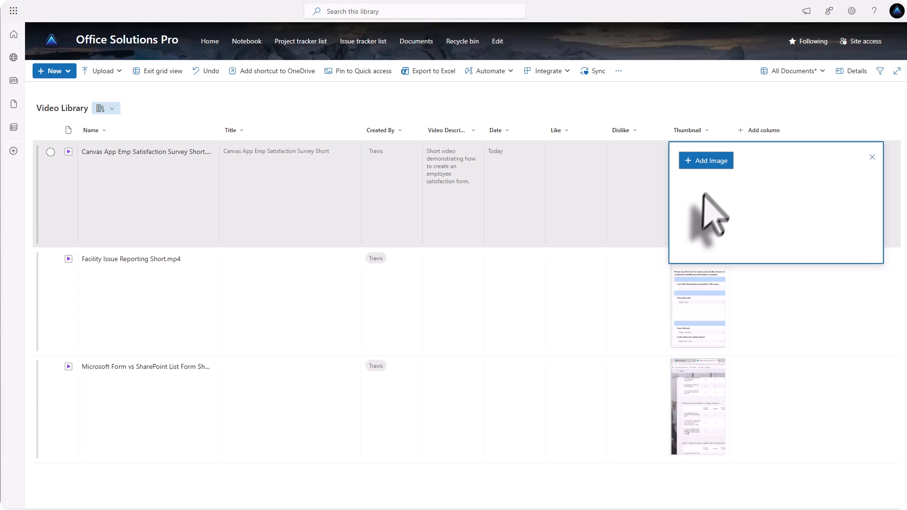
left_click(703, 163)
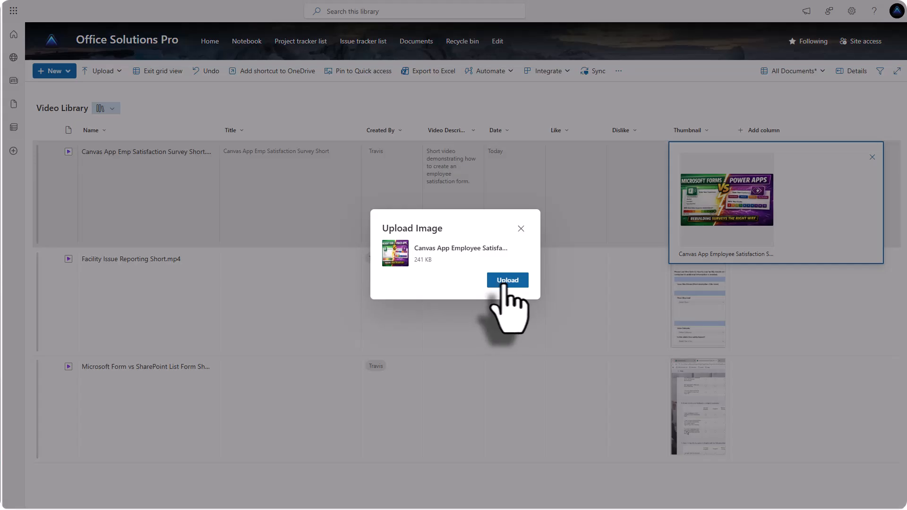
left_click(509, 284)
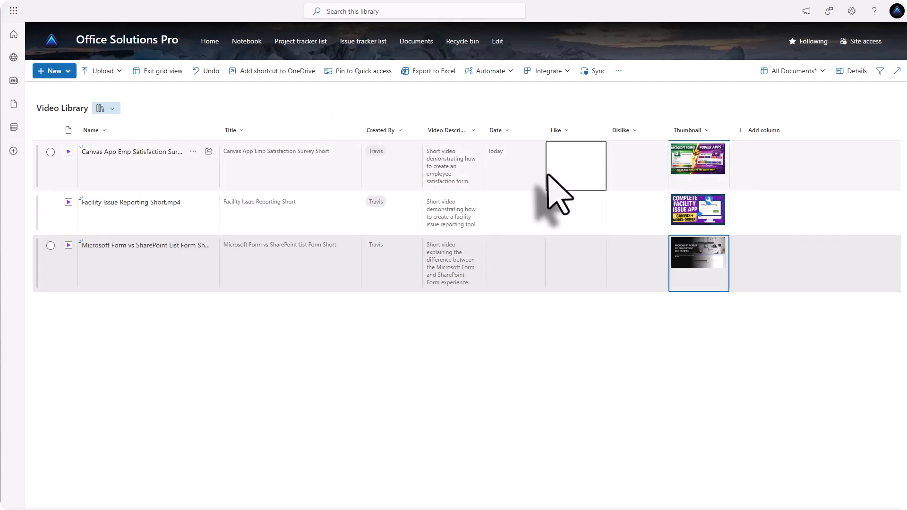
Step: Create a public list view of the Video Library named "All Videos"
left_click(820, 72)
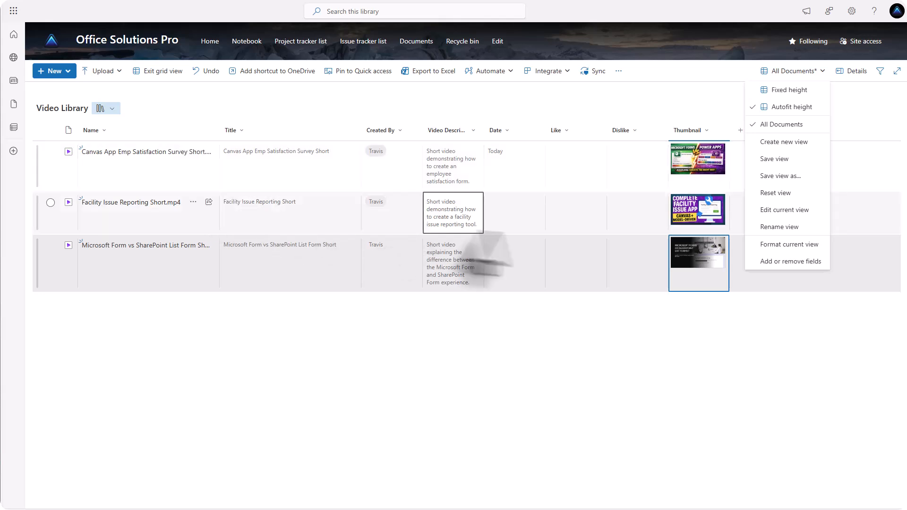
left_click(784, 142)
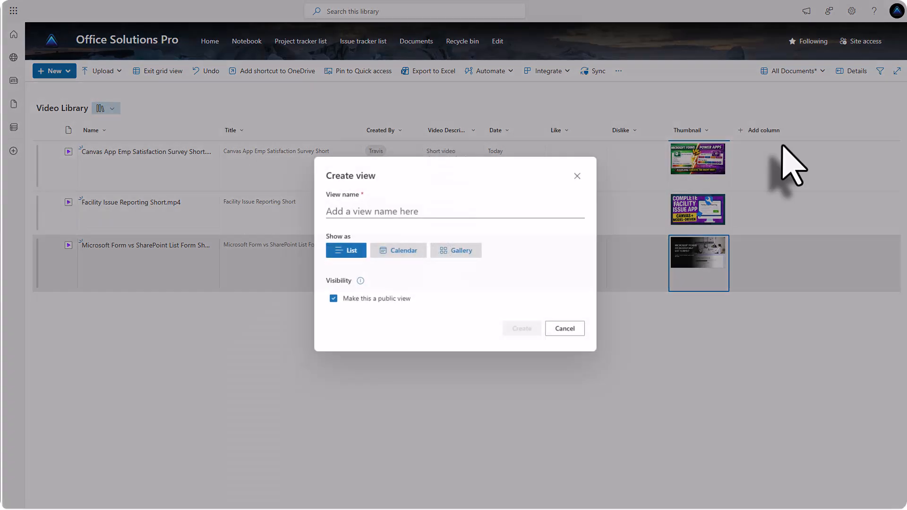
left_click(354, 211)
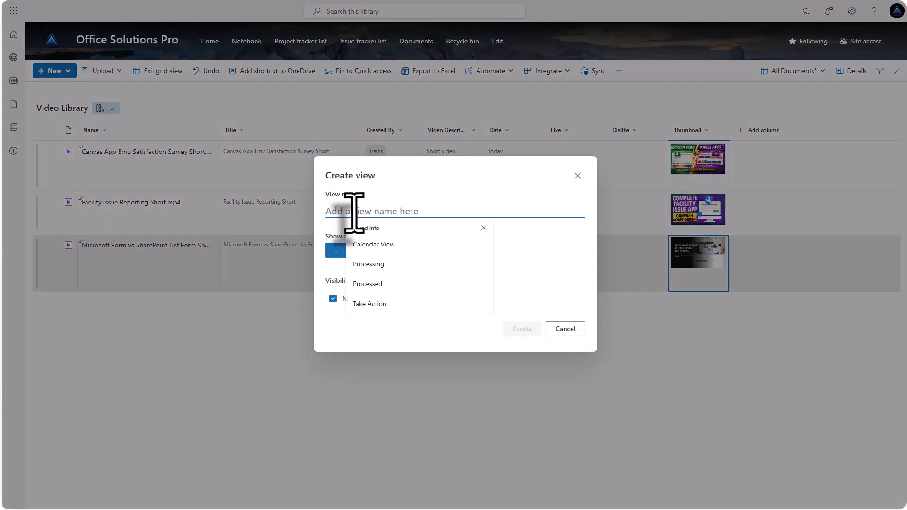
type("All Videos")
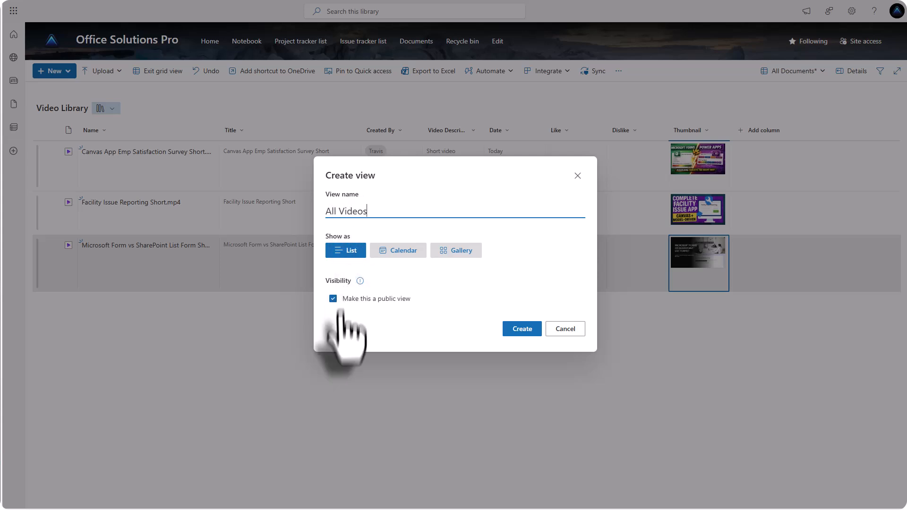
left_click(521, 330)
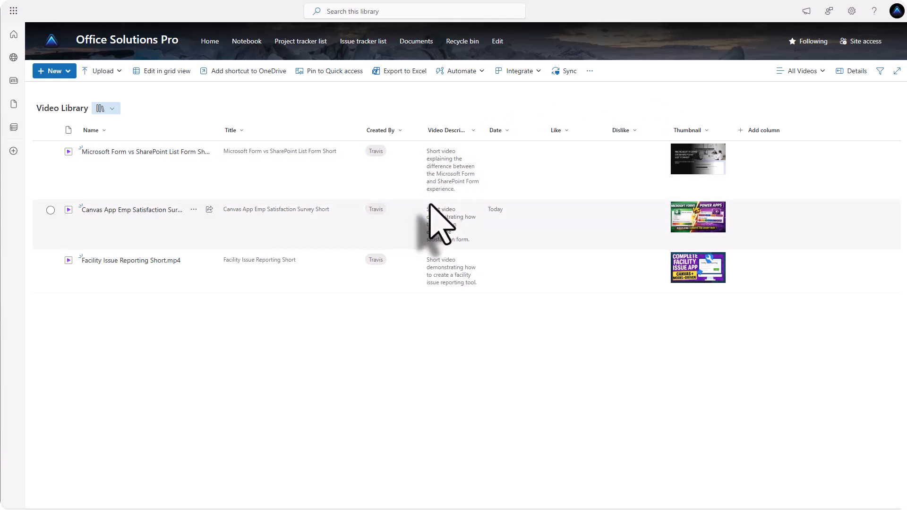
Step: Replace the default formatting JSON of the All Videos view with the copied video gallery code
left_click(814, 72)
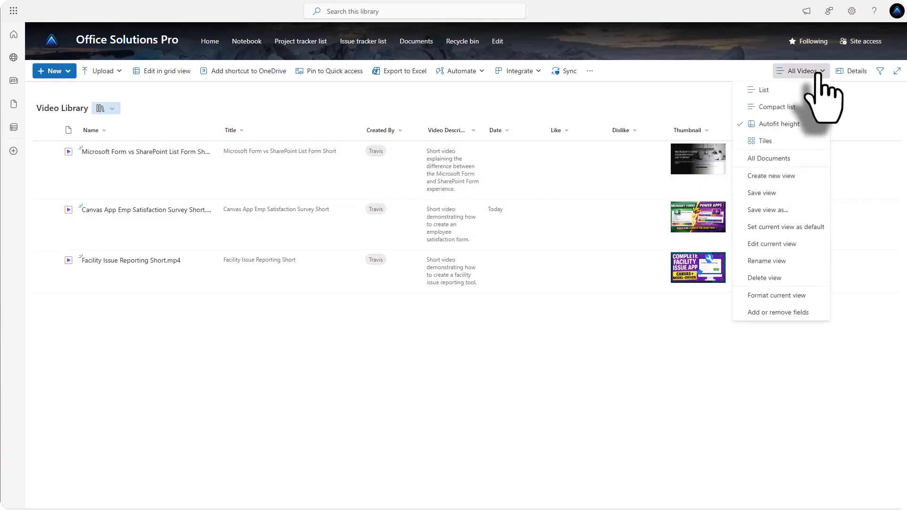
left_click(779, 295)
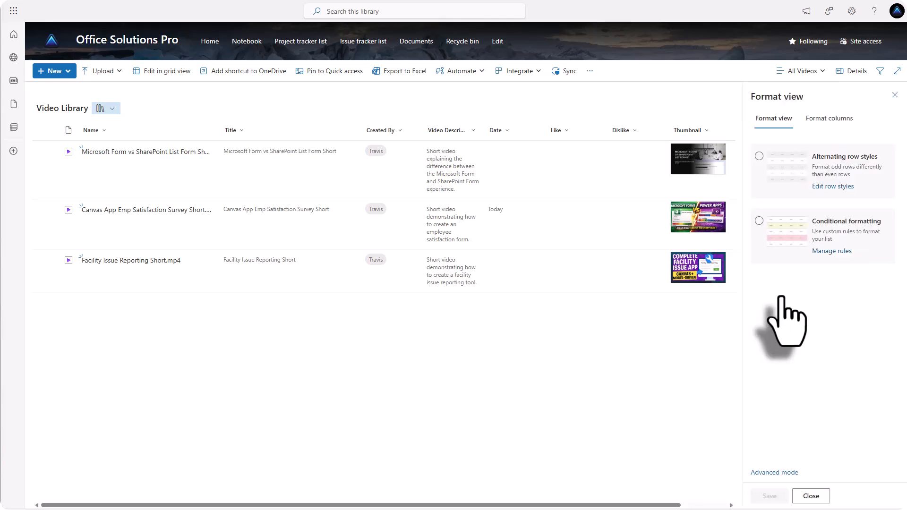
left_click(767, 473)
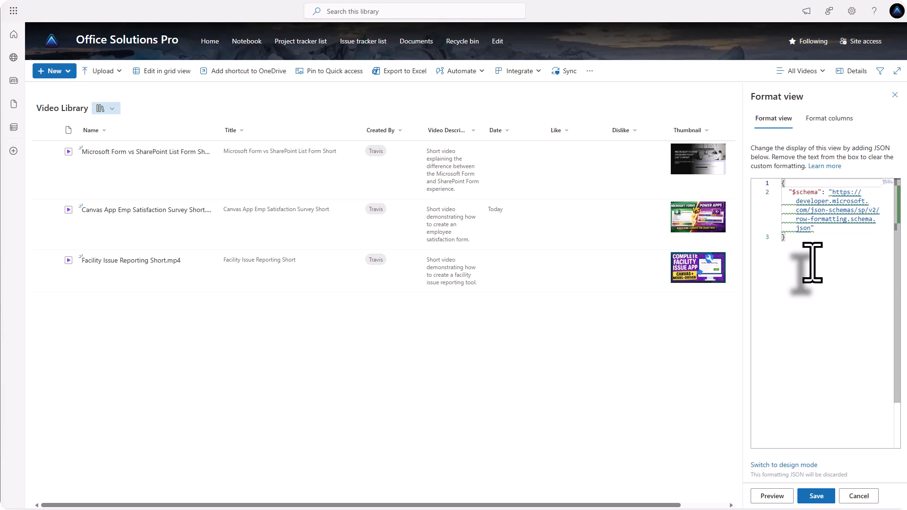
left_click(819, 249)
key("ctrl+a")
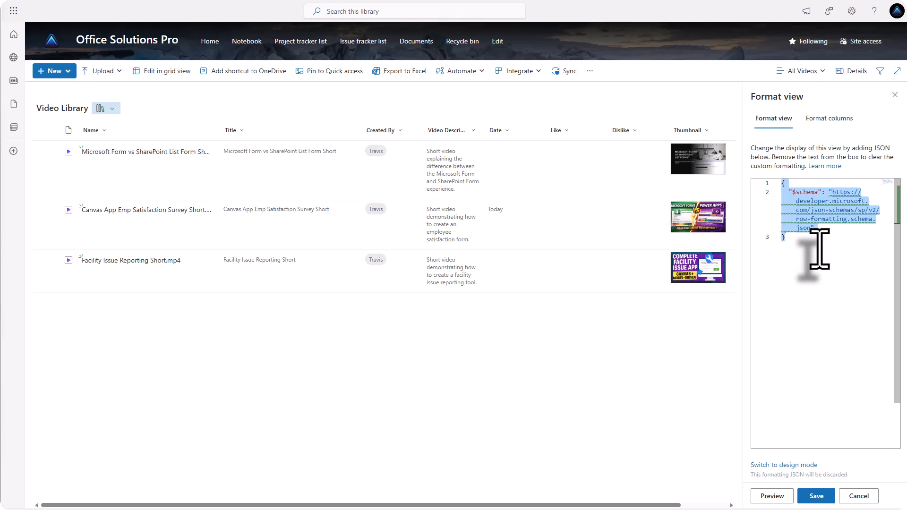
key("ctrl+v")
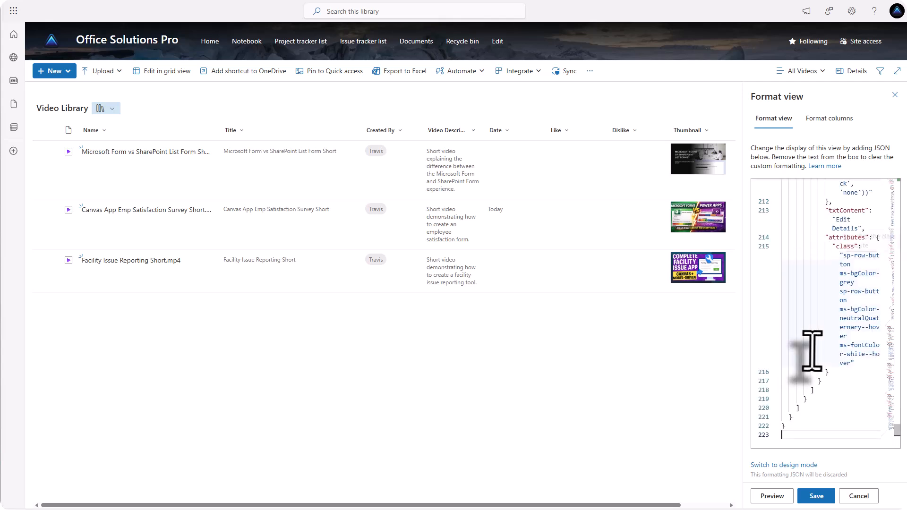
scroll(813, 376, "up", 1)
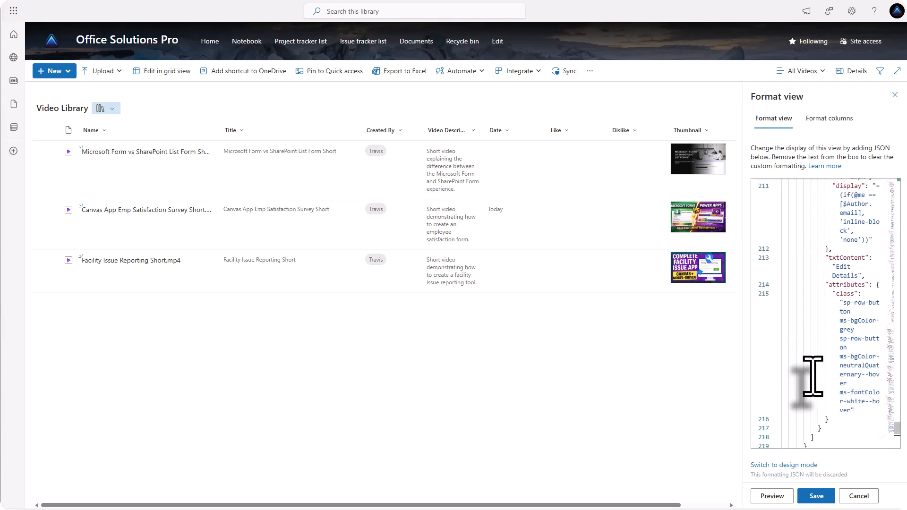
scroll(812, 375, "up", 4)
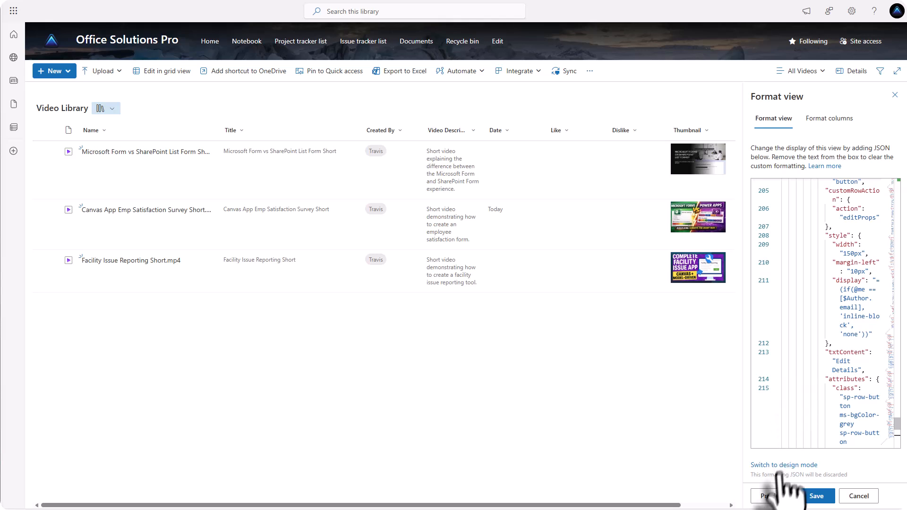
Step: Preview the pasted formatting on the All Videos view, and save it
left_click(772, 501)
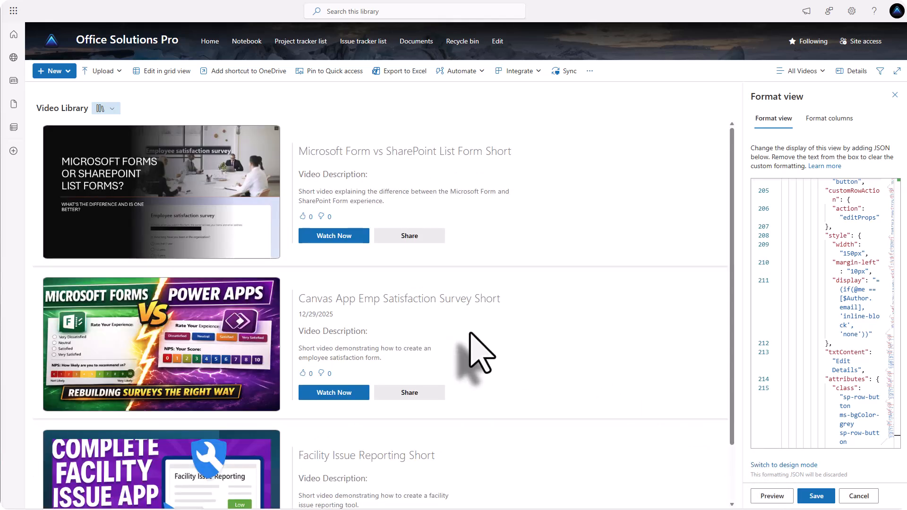
scroll(468, 293, "down", 1)
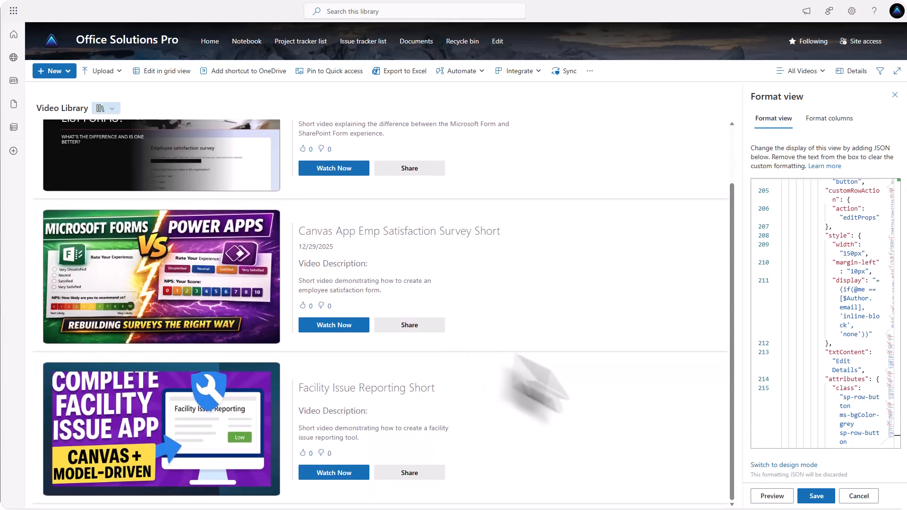
left_click(820, 500)
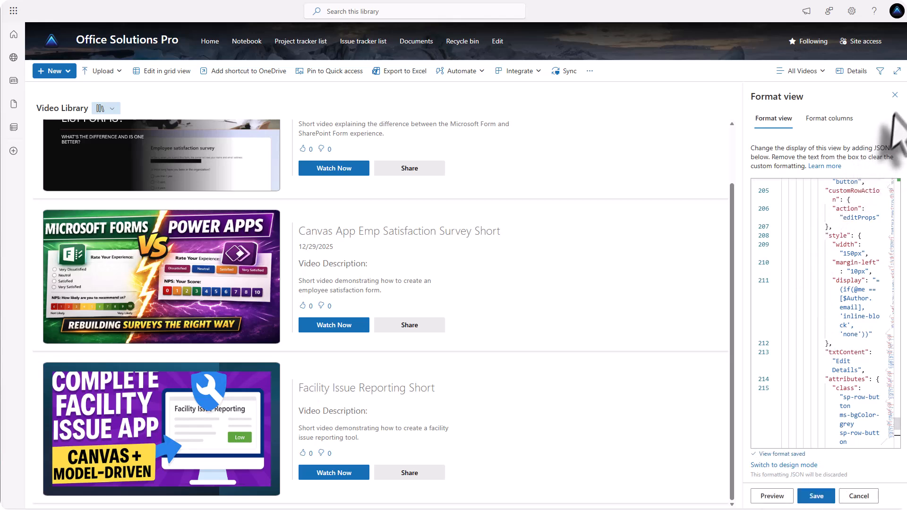
left_click(894, 95)
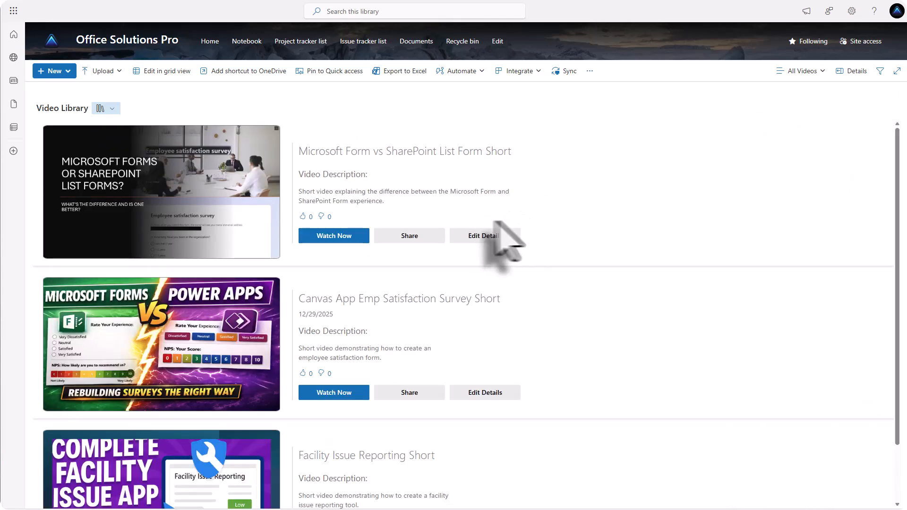
Step: Check the details form and the sharing dialog of the Microsoft Form vs SharePoint List Form Short video, leaving both without changes
left_click(492, 236)
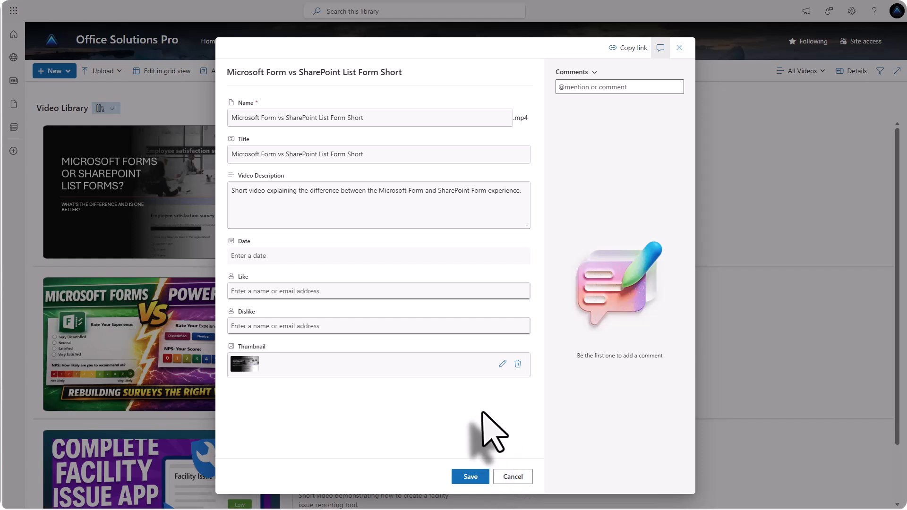
left_click(513, 476)
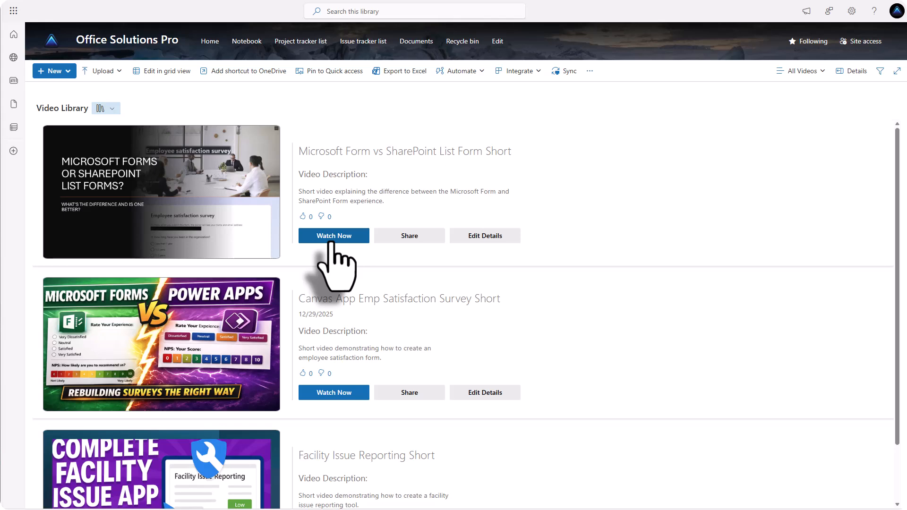
left_click(416, 241)
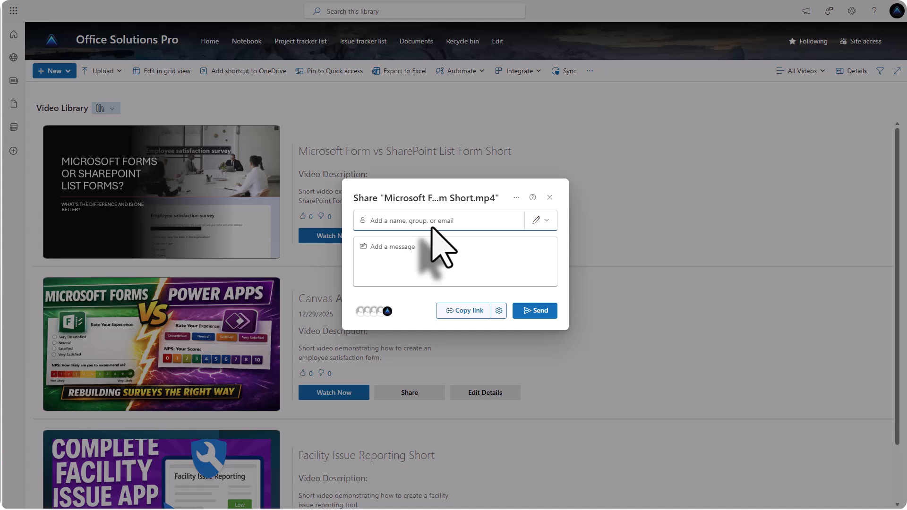
left_click(549, 198)
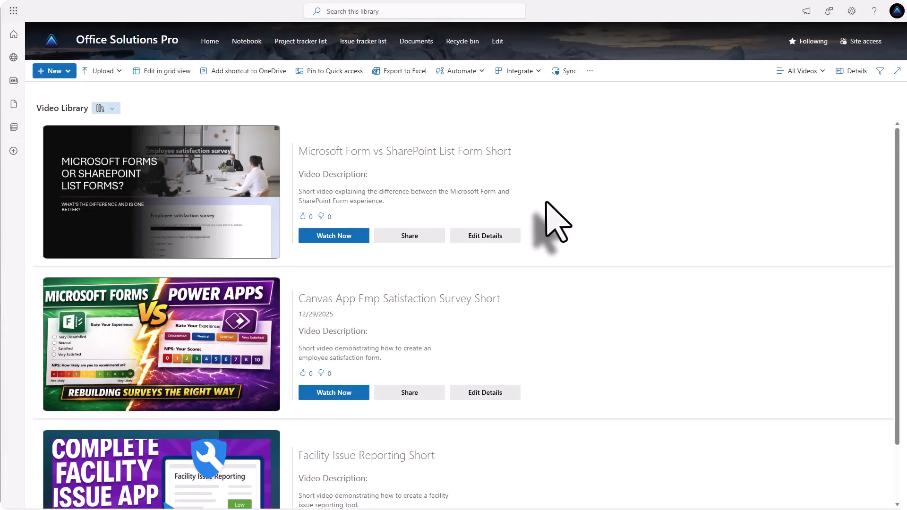
scroll(543, 206, "down", 2)
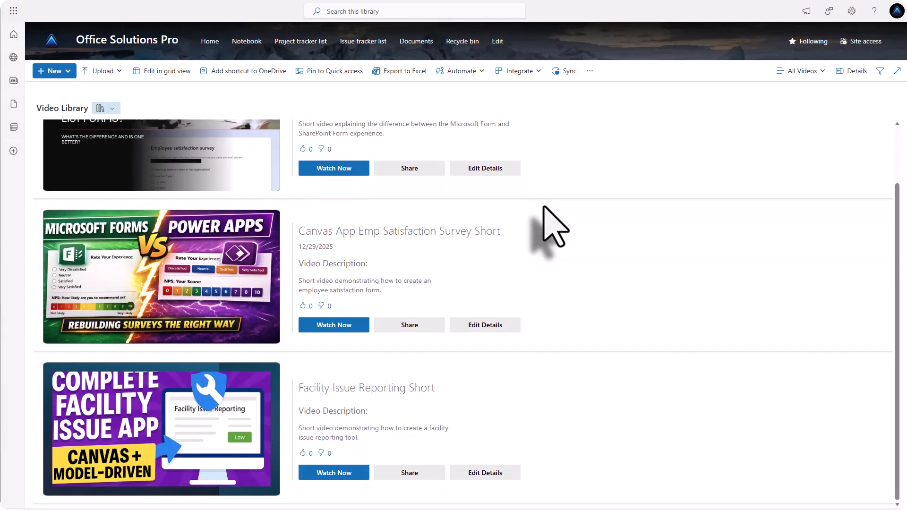
scroll(543, 208, "up", 2)
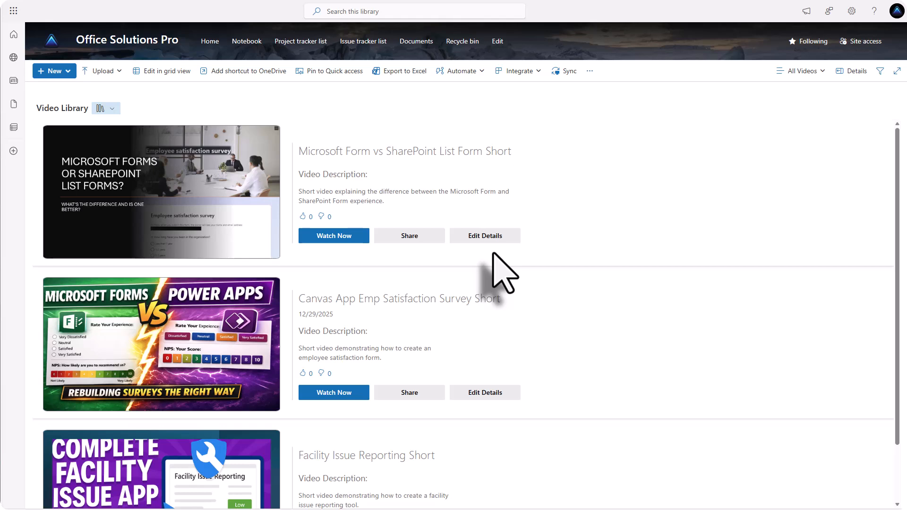
scroll(492, 257, "down", 2)
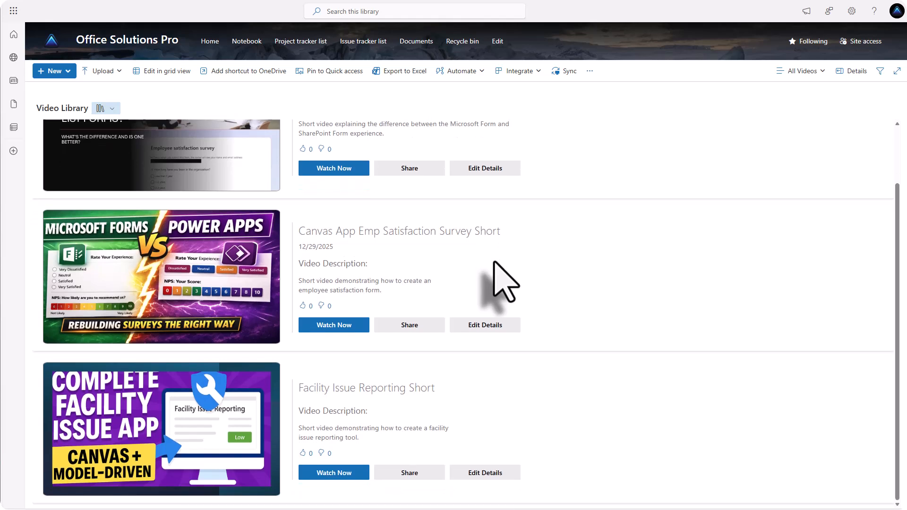
scroll(505, 283, "up", 2)
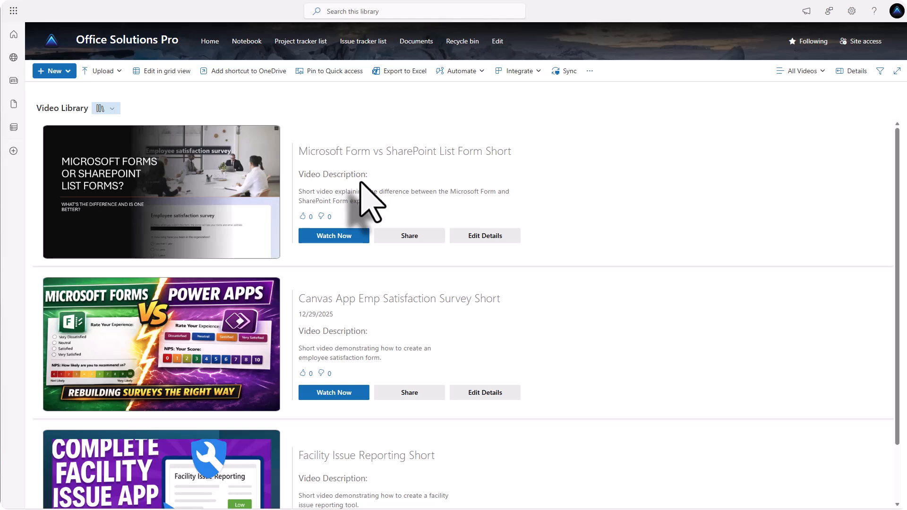
Step: Like the Microsoft Form vs SharePoint List Form Short video and switch the rating to a dislike
left_click(303, 217)
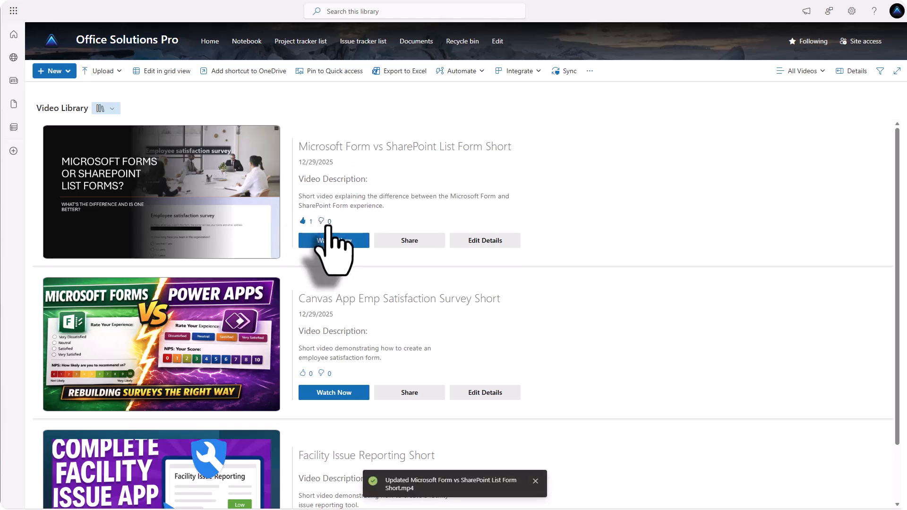
left_click(327, 223)
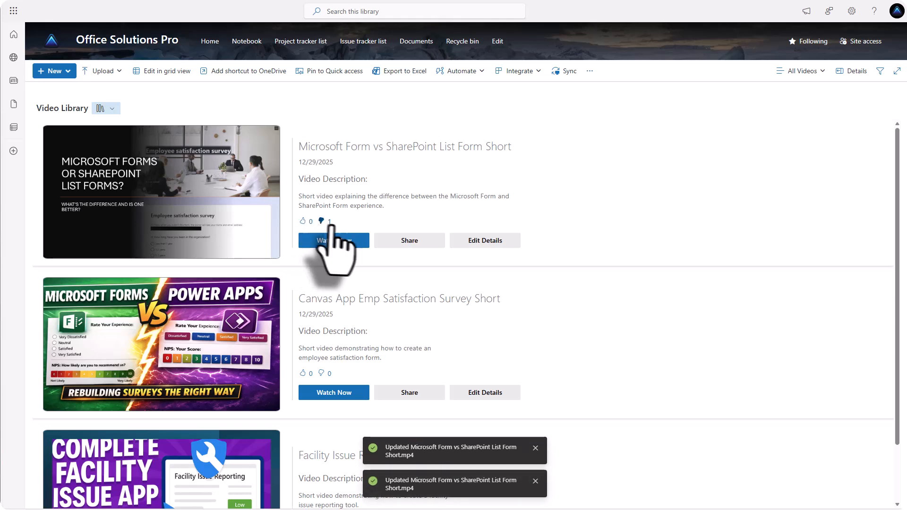
Step: Switch the Video Library to the All Documents view
scroll(340, 238, "down", 1)
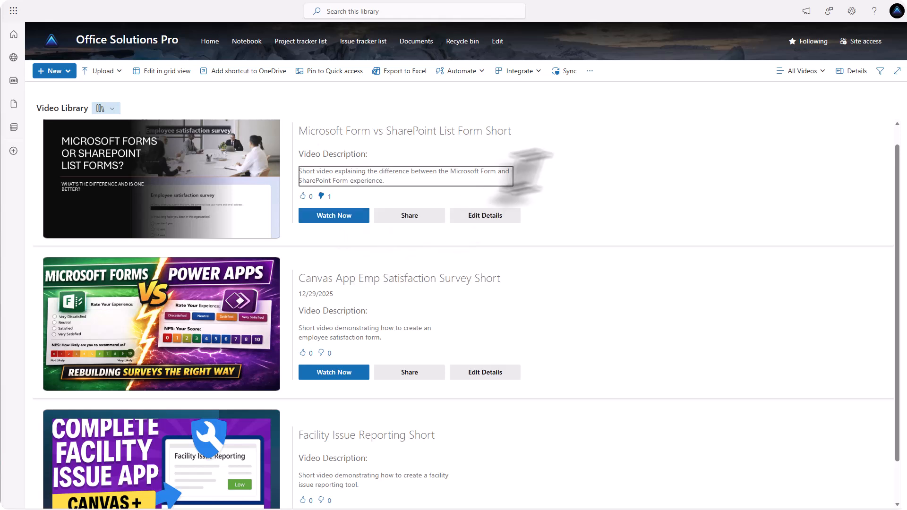
left_click(799, 71)
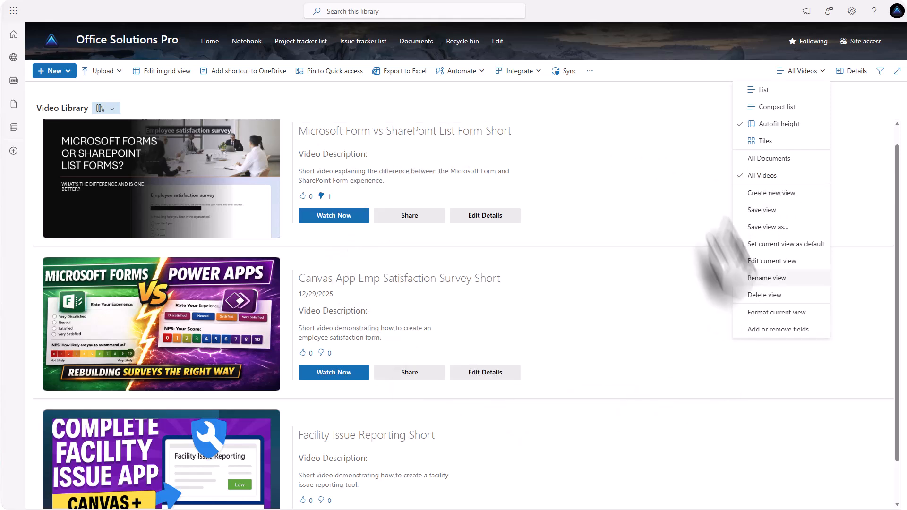
left_click(792, 162)
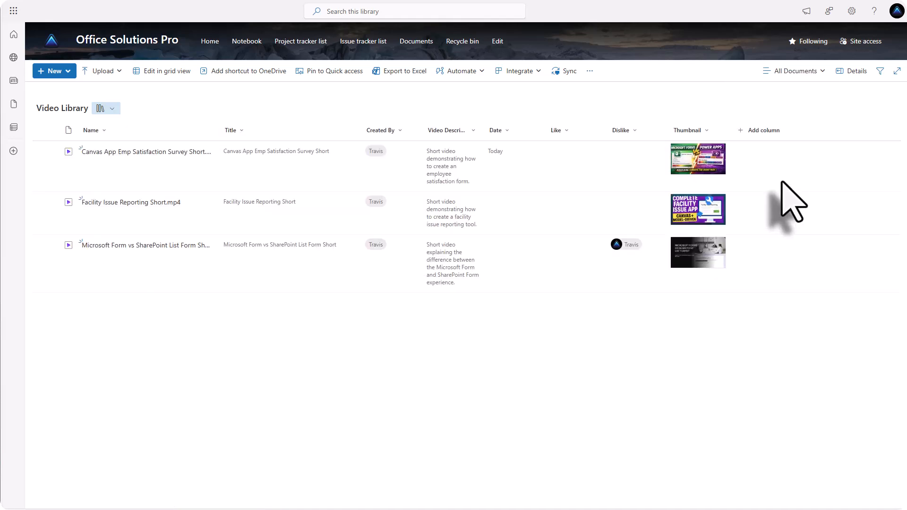